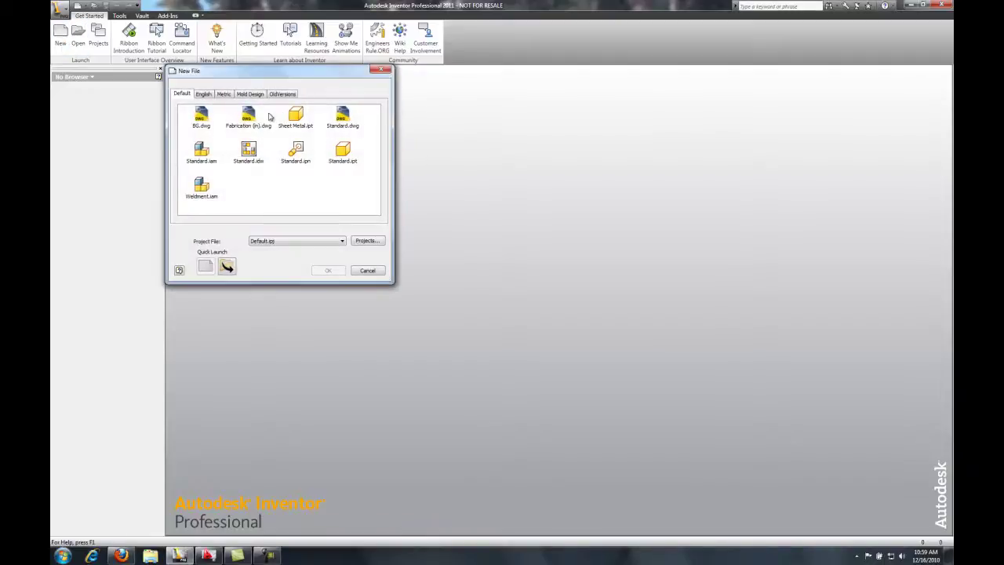
# - Create a new Sheet Metal.ipt part and sketch a 24.000-diameter circle centred on the origin
pyautogui.doubleClick(292, 116)
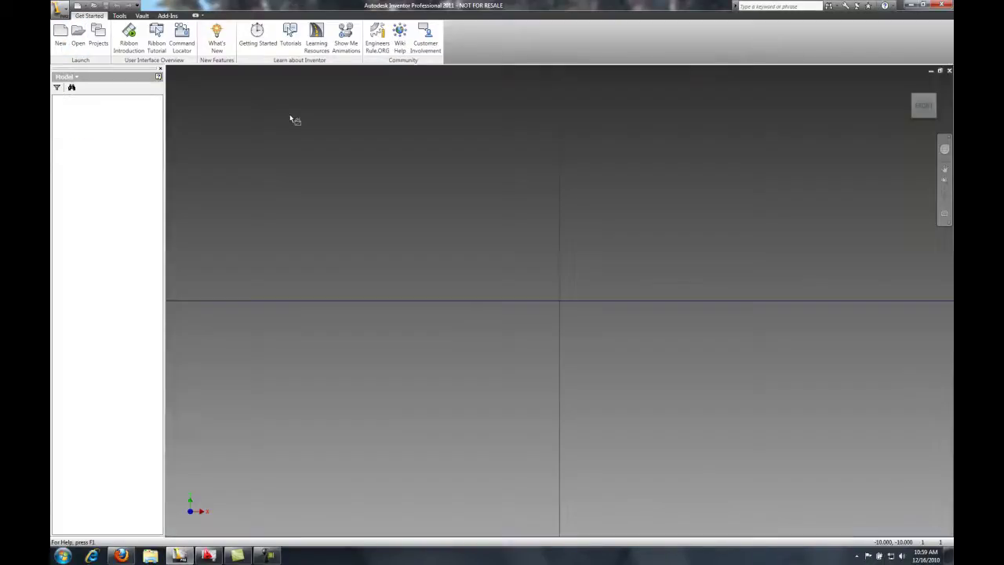
pyautogui.press('c')
pyautogui.click(559, 300)
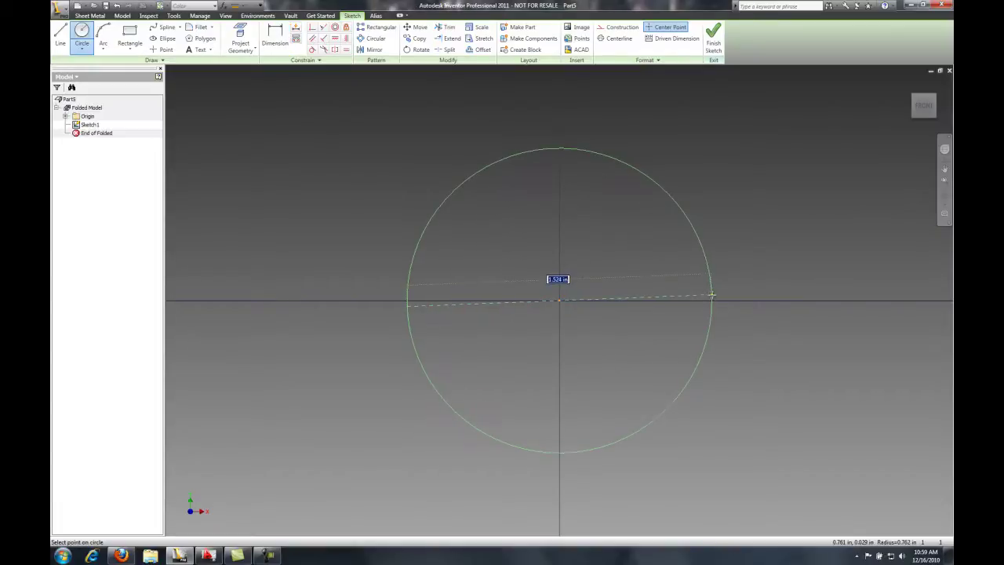
pyautogui.press('Escape')
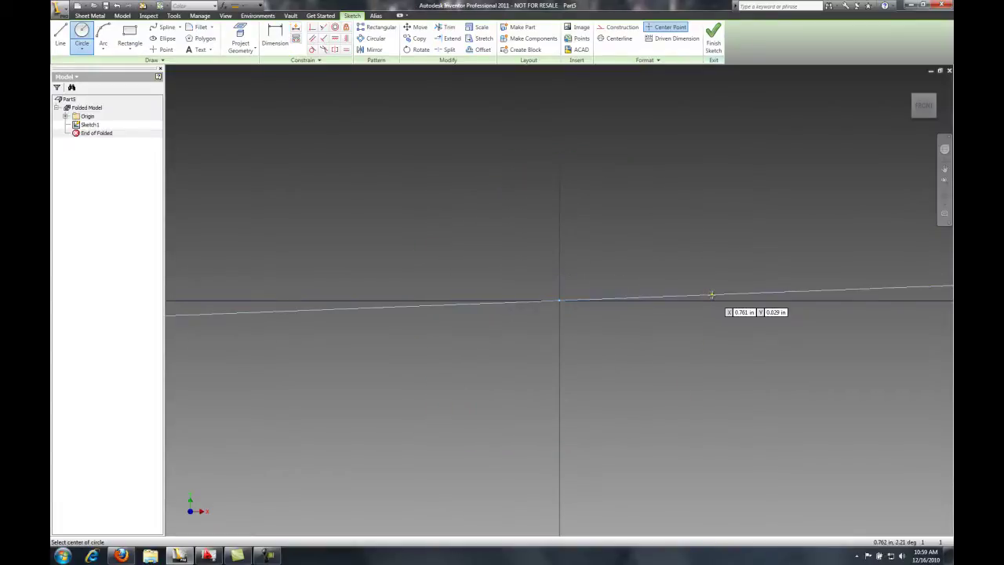
pyautogui.scroll(-10, 711, 295)
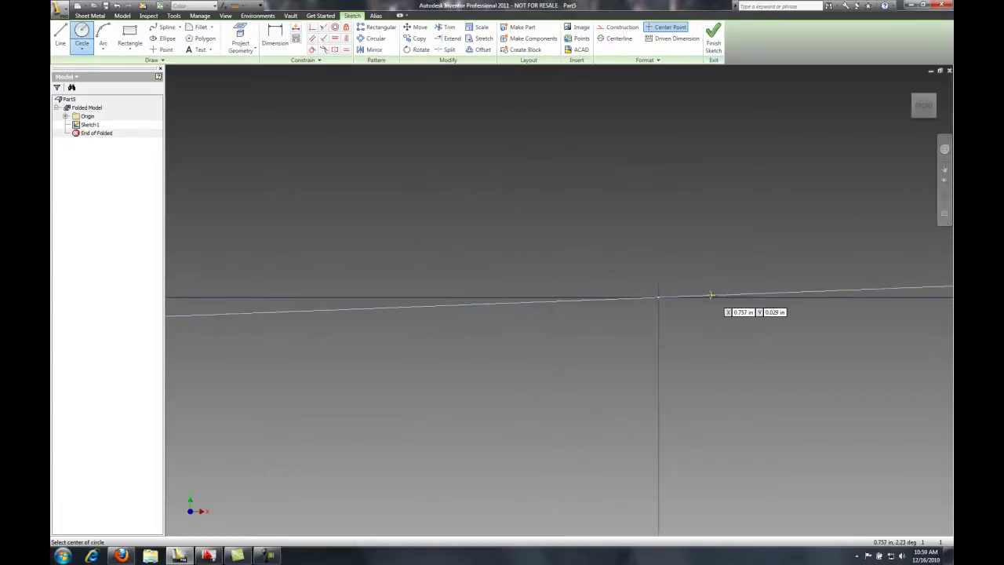
# - Finish the circle sketch and create Work Plane1 offset 10 from the XY Plane
pyautogui.click(715, 46)
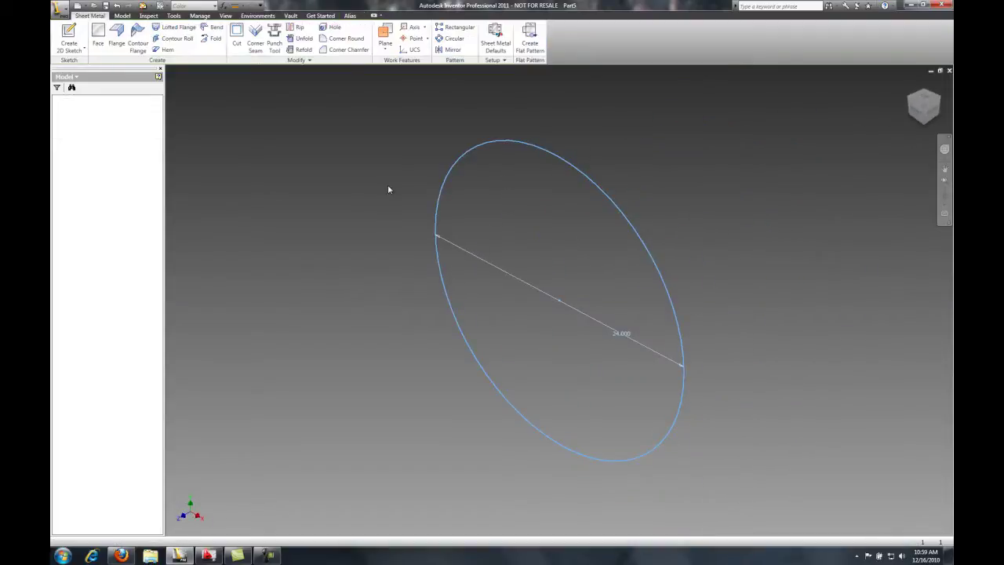
pyautogui.click(386, 41)
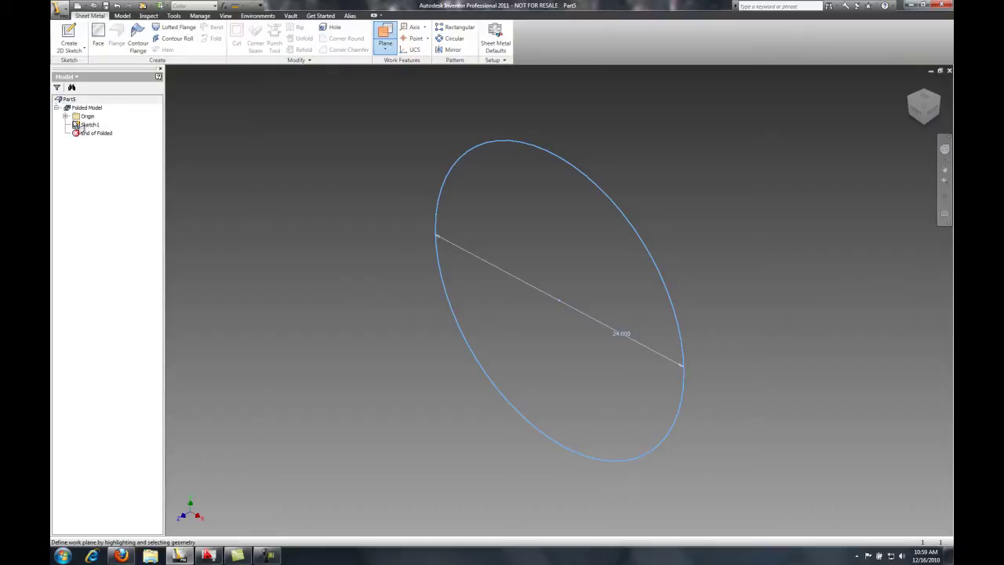
pyautogui.click(66, 117)
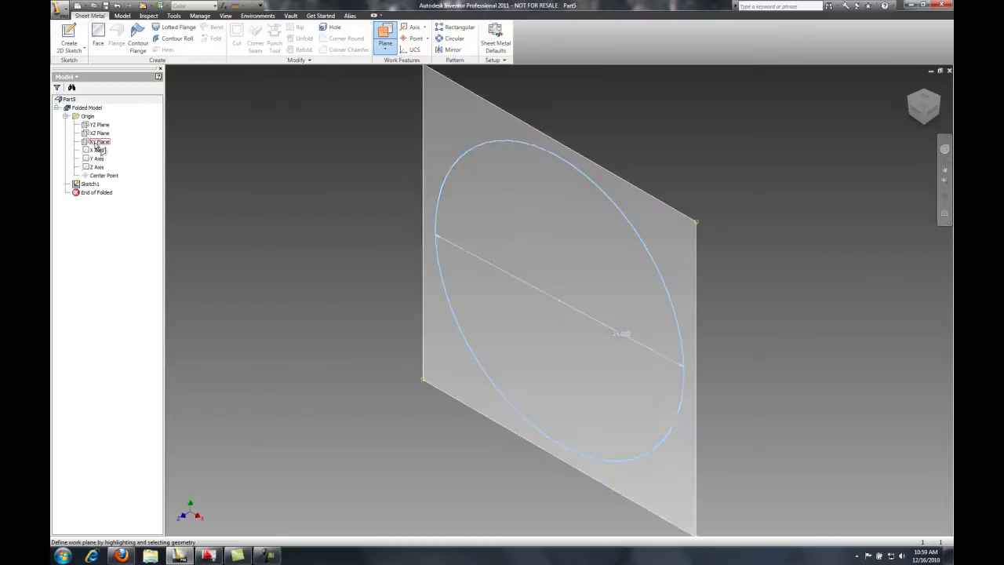
pyautogui.click(98, 142)
pyautogui.moveTo(617, 180); pyautogui.dragTo(394, 296)
pyautogui.write('10')
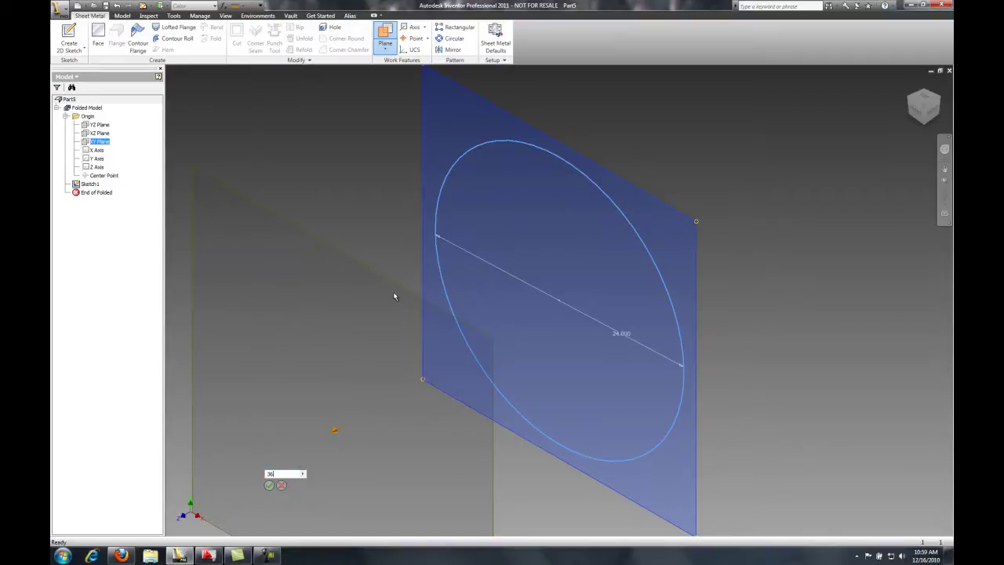
pyautogui.scroll(-5, 402, 296)
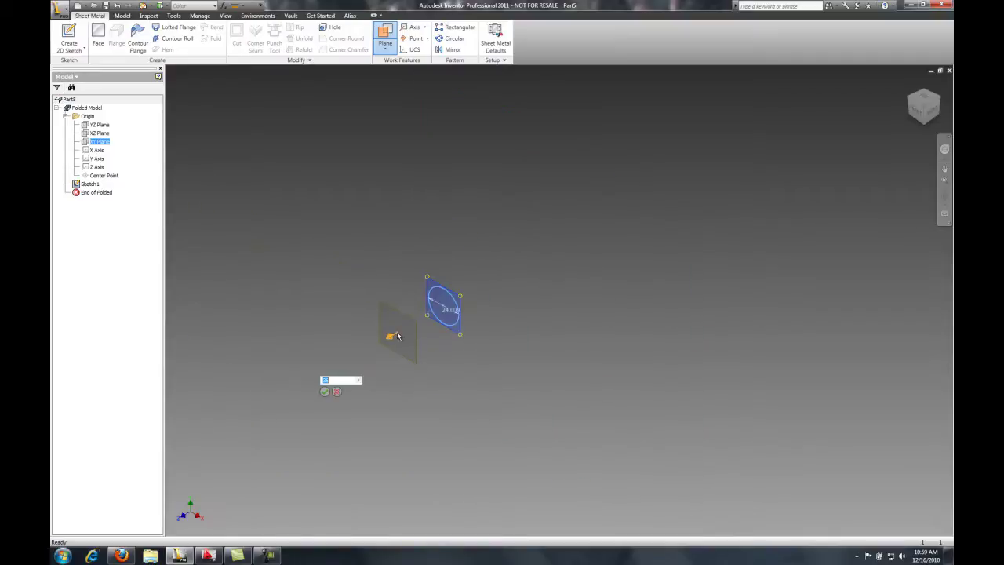
pyautogui.scroll(4, 372, 314)
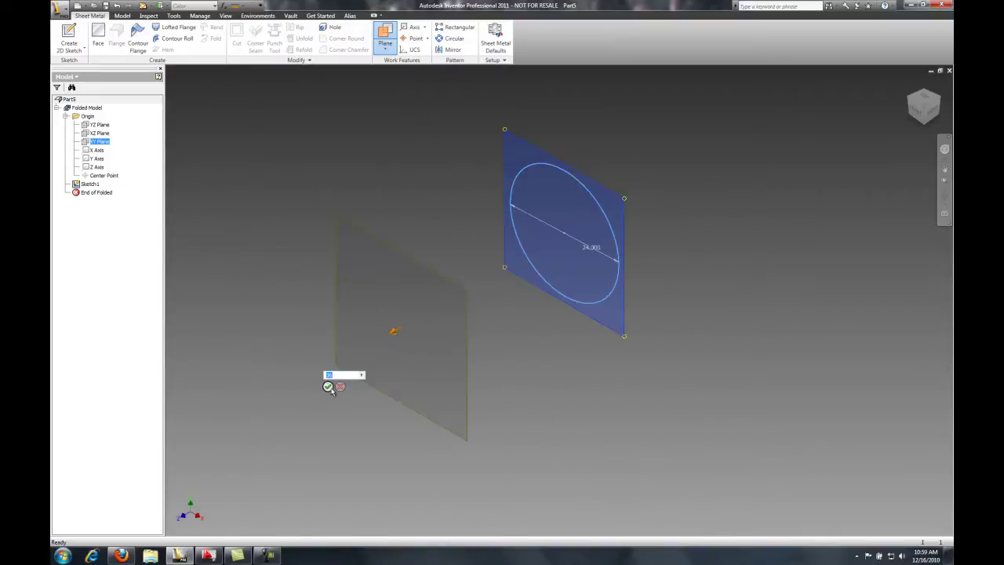
pyautogui.click(328, 386)
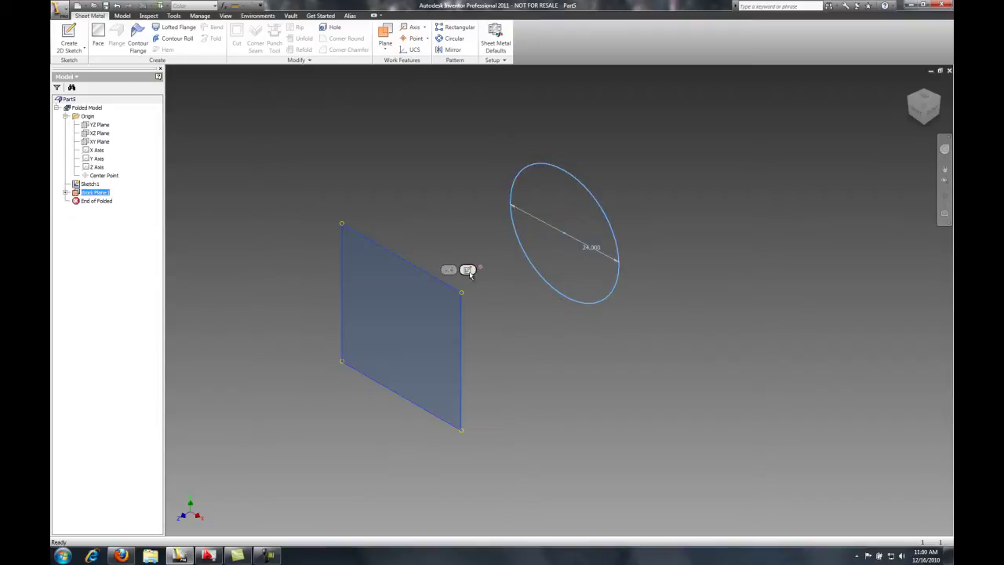
# - Start a sketch on Work Plane1 and draw a rectangle around the circle
pyautogui.click(467, 270)
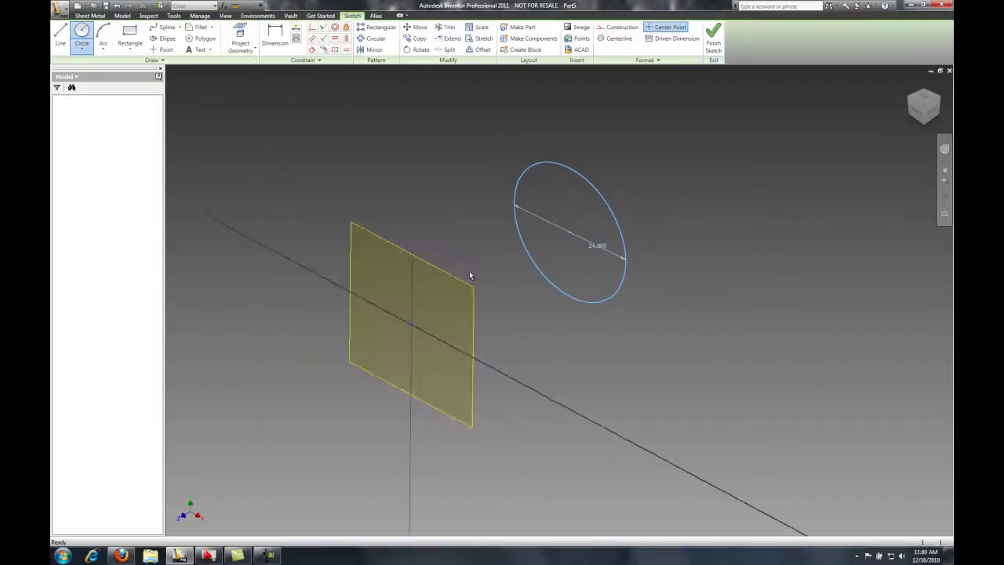
pyautogui.click(129, 35)
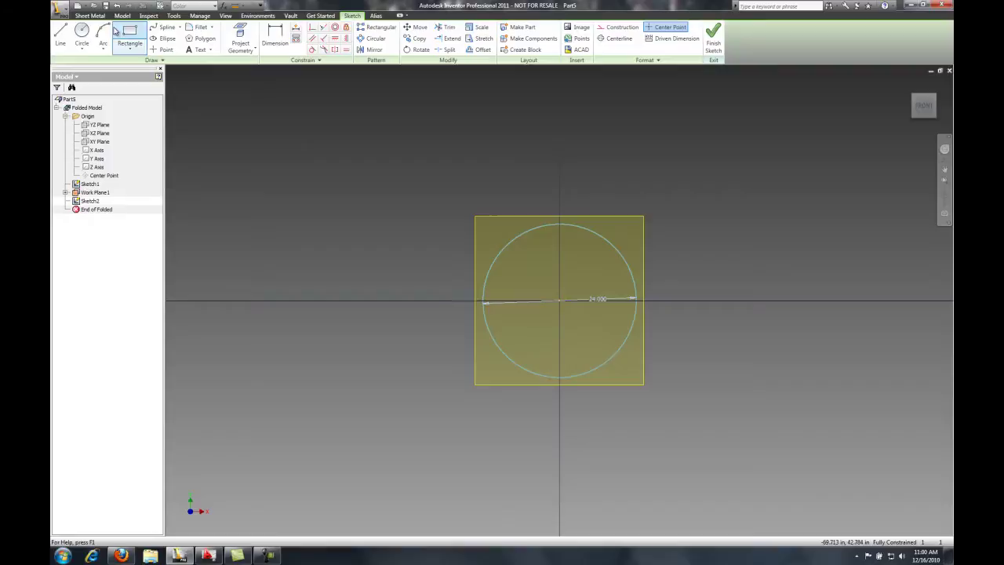
pyautogui.click(463, 197)
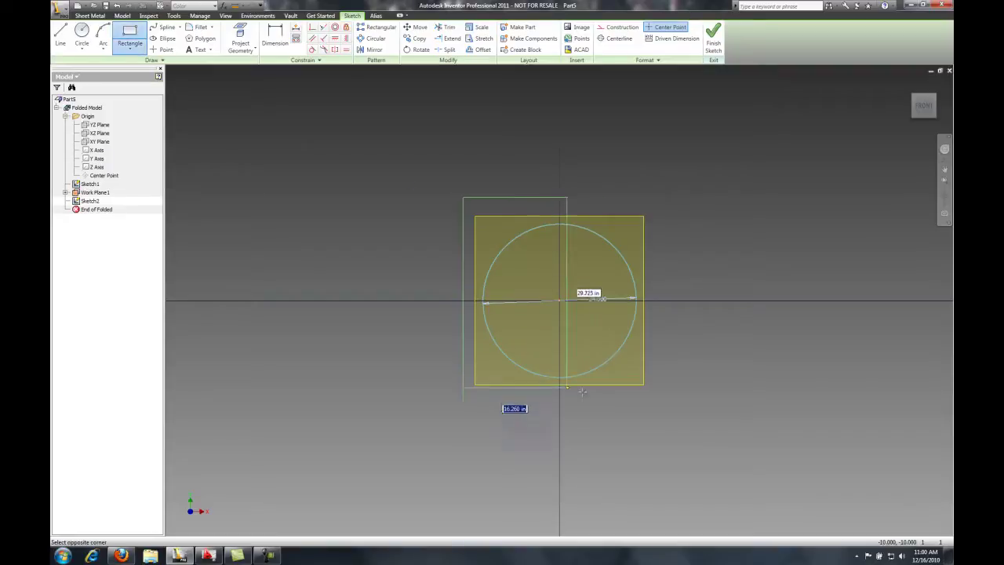
pyautogui.click(607, 404)
# - Align the rectangle's edge midpoints vertically and horizontally with the circle centre, and make its edges equal
pyautogui.click(346, 37)
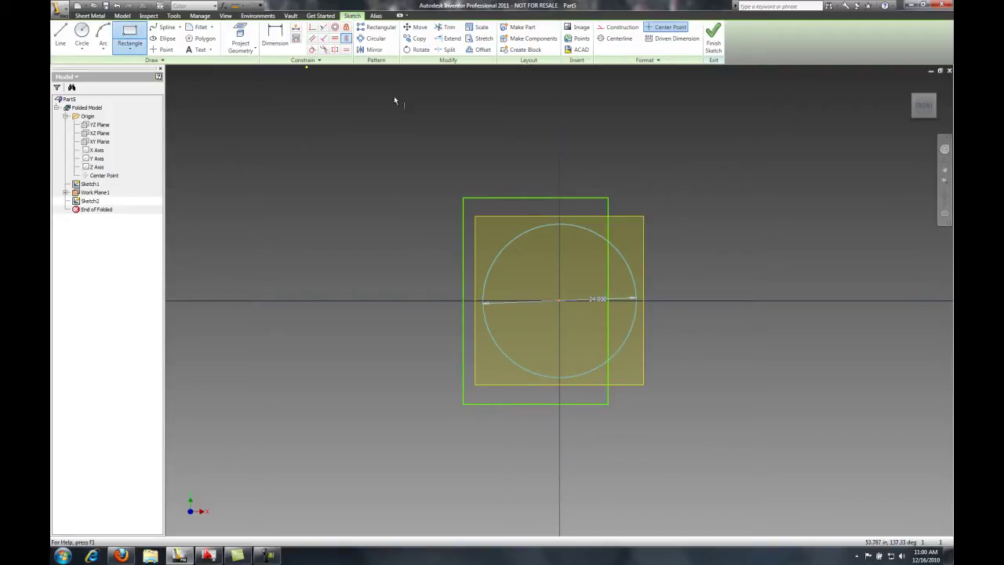
pyautogui.click(537, 199)
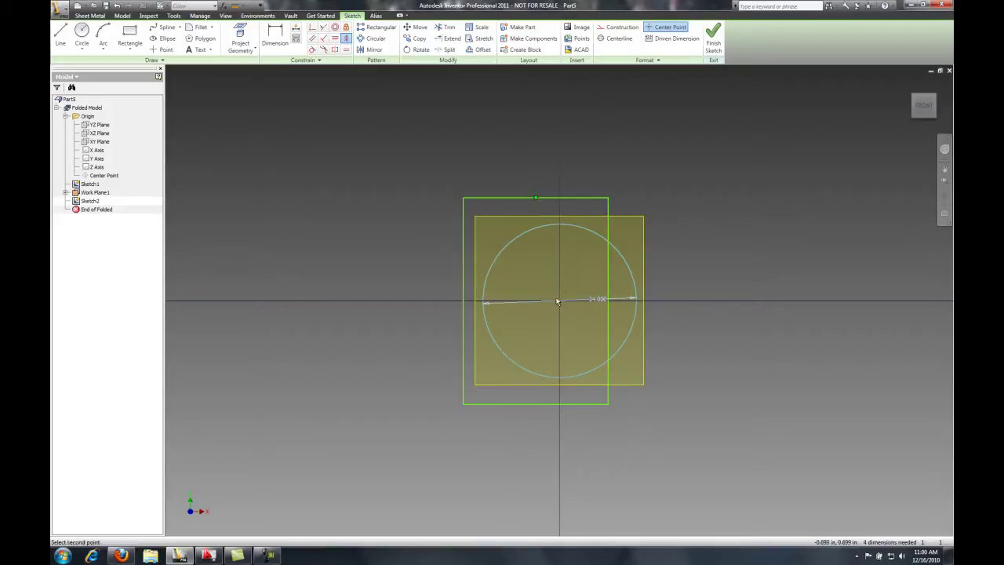
pyautogui.click(559, 300)
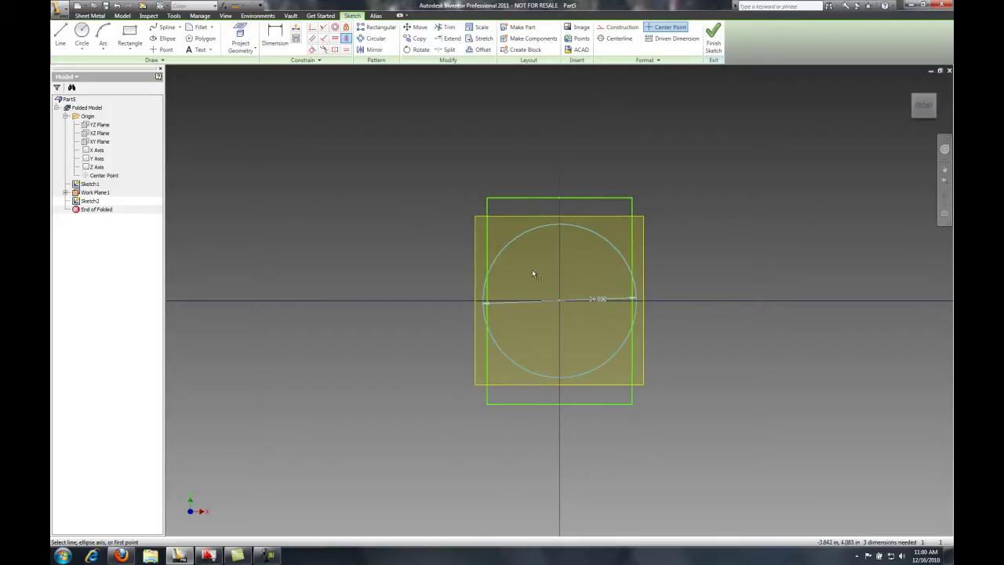
pyautogui.click(335, 38)
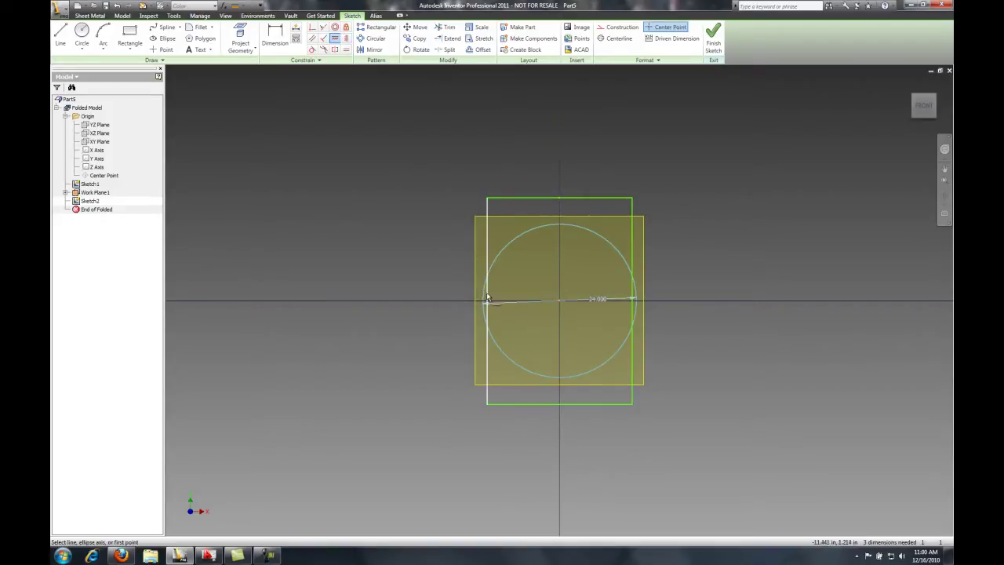
pyautogui.click(487, 309)
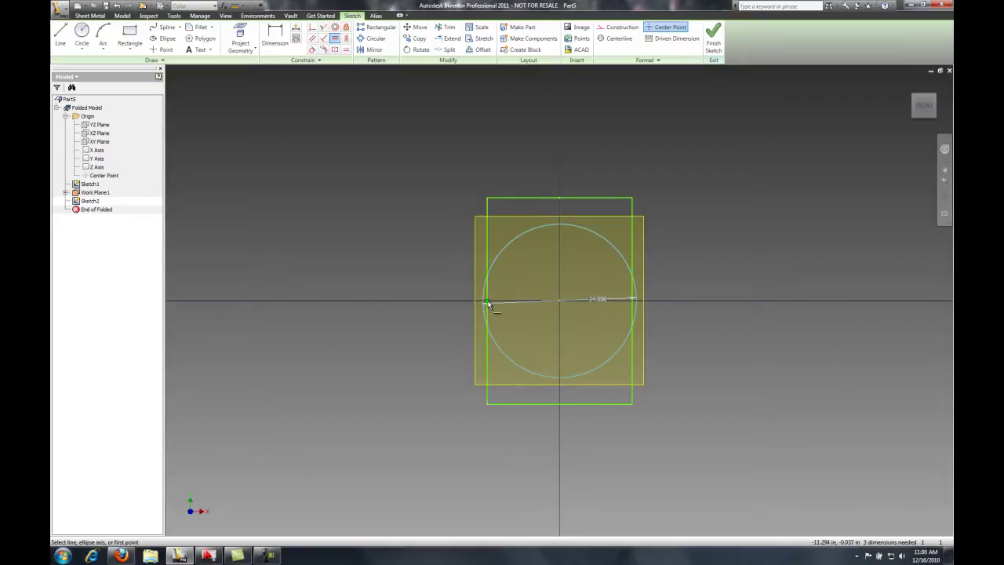
pyautogui.click(562, 305)
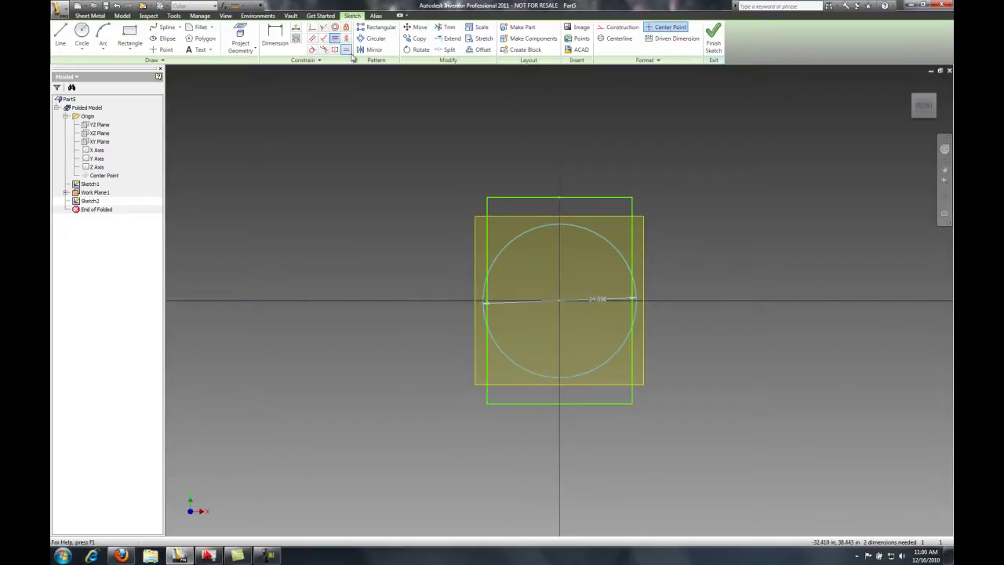
pyautogui.click(514, 197)
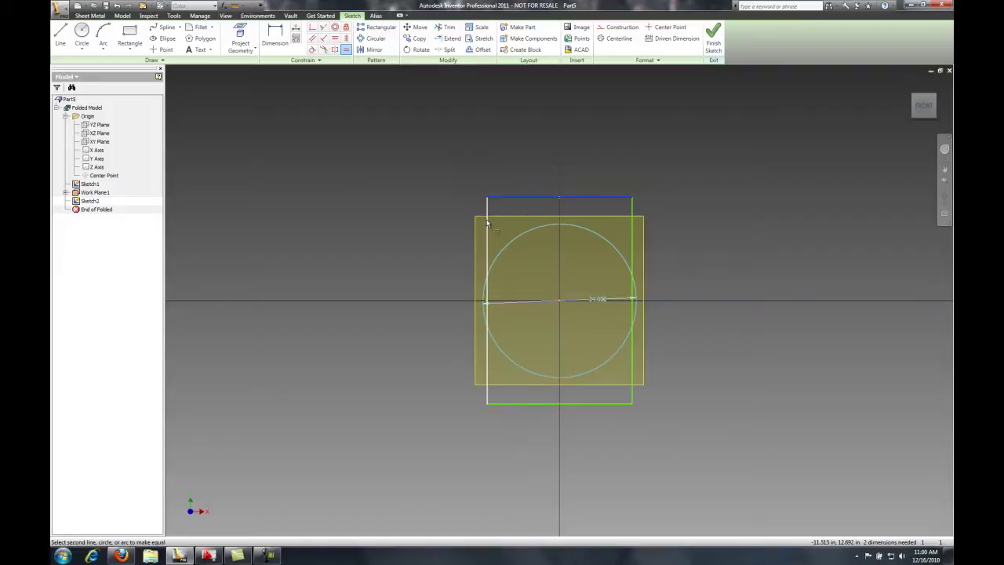
pyautogui.click(487, 224)
# - Dimension the square's top edge to 36 and finish the sketch
pyautogui.press('d')
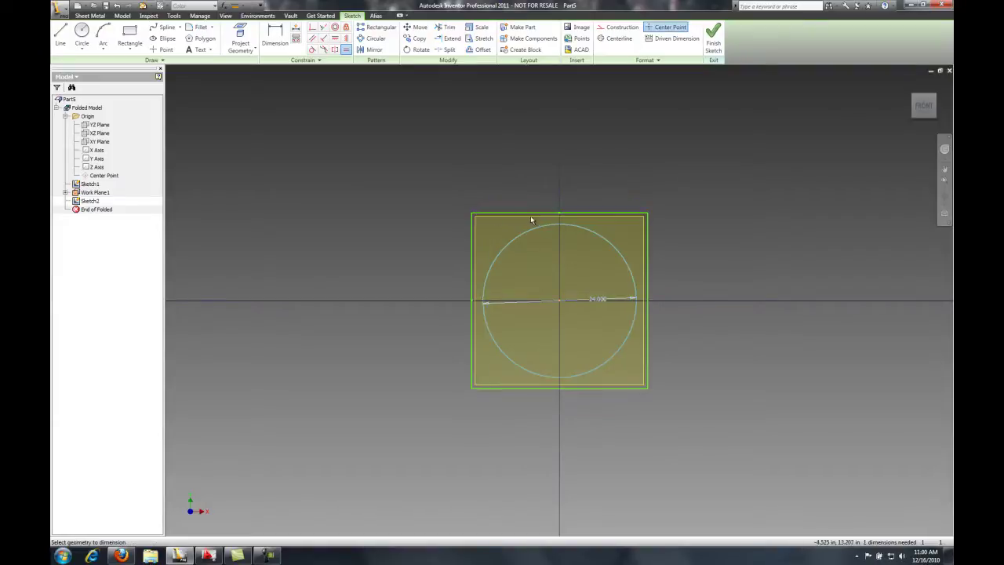
pyautogui.click(529, 217)
pyautogui.click(526, 195)
pyautogui.write('36')
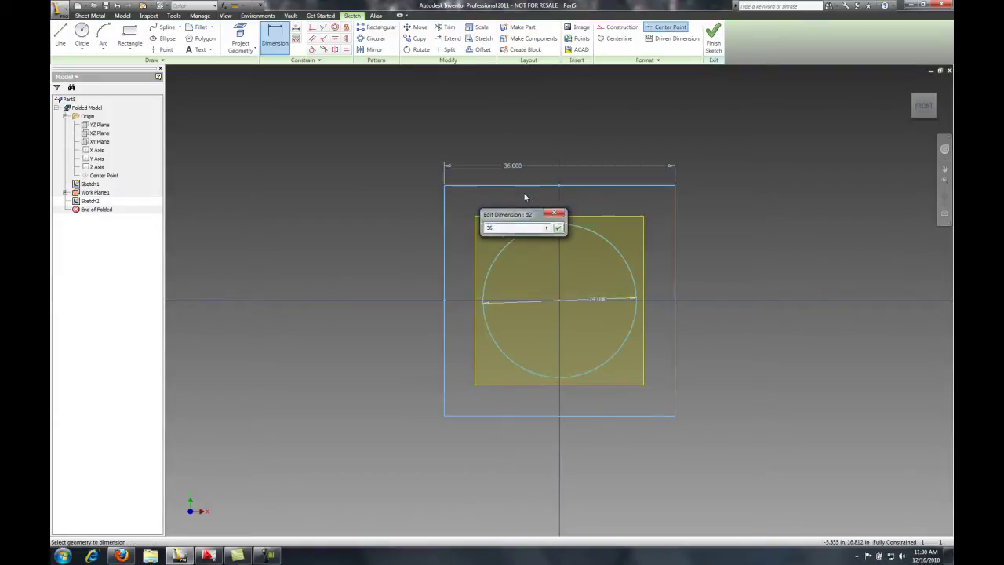
pyautogui.press('Return')
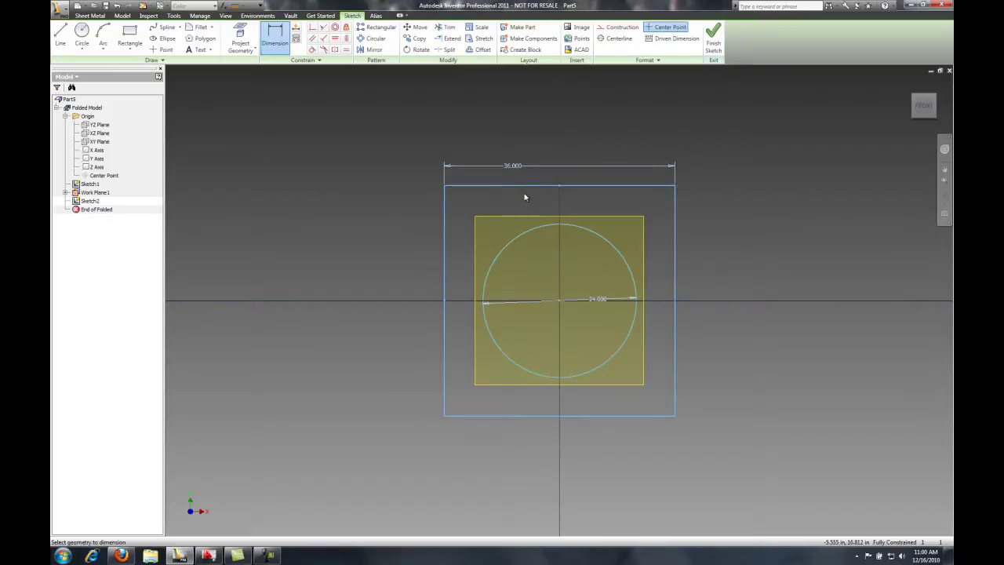
pyautogui.click(713, 40)
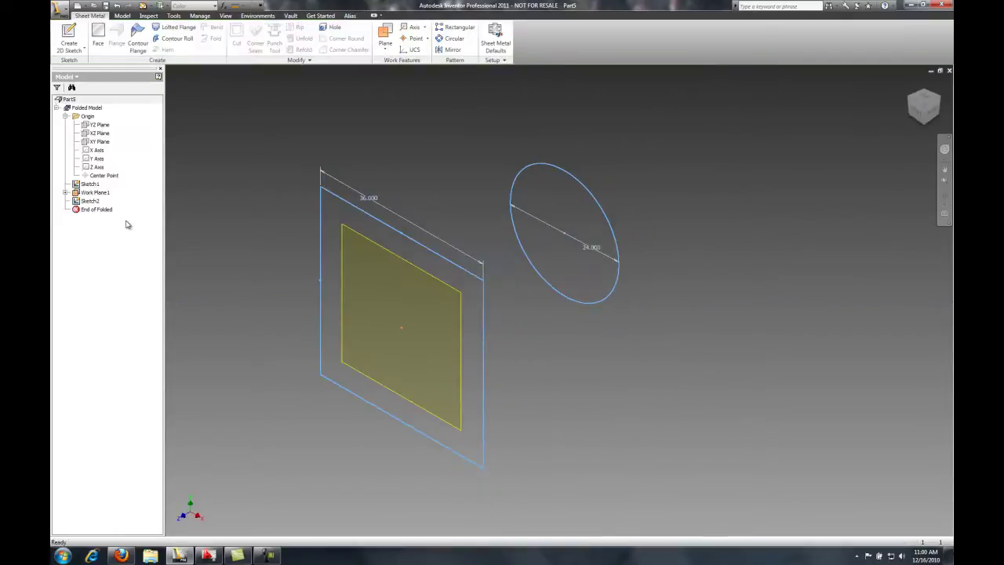
# - Hide Sketch2 and override the Default rule with a sheet metal thickness of 1
pyautogui.rightClick(111, 200)
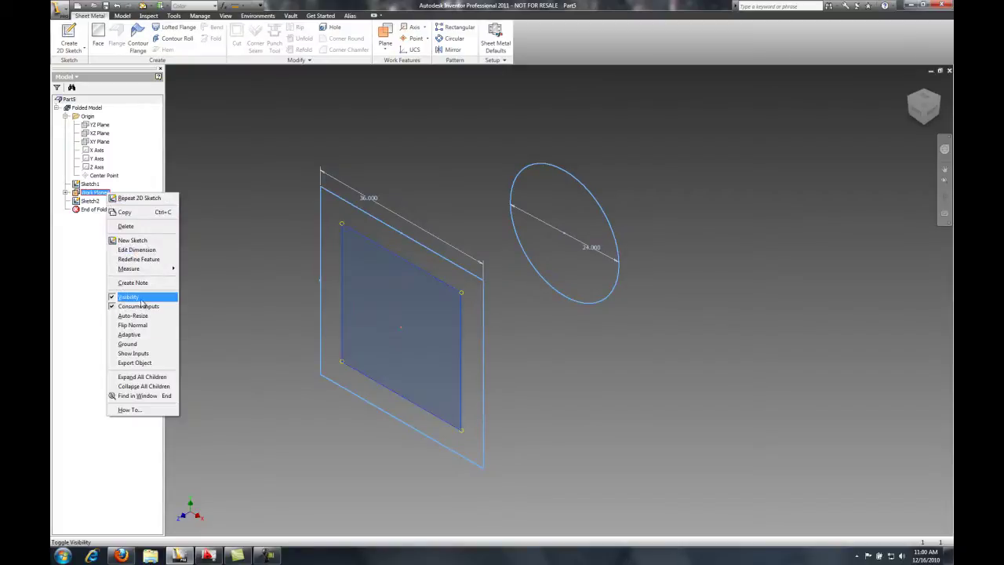
pyautogui.click(145, 298)
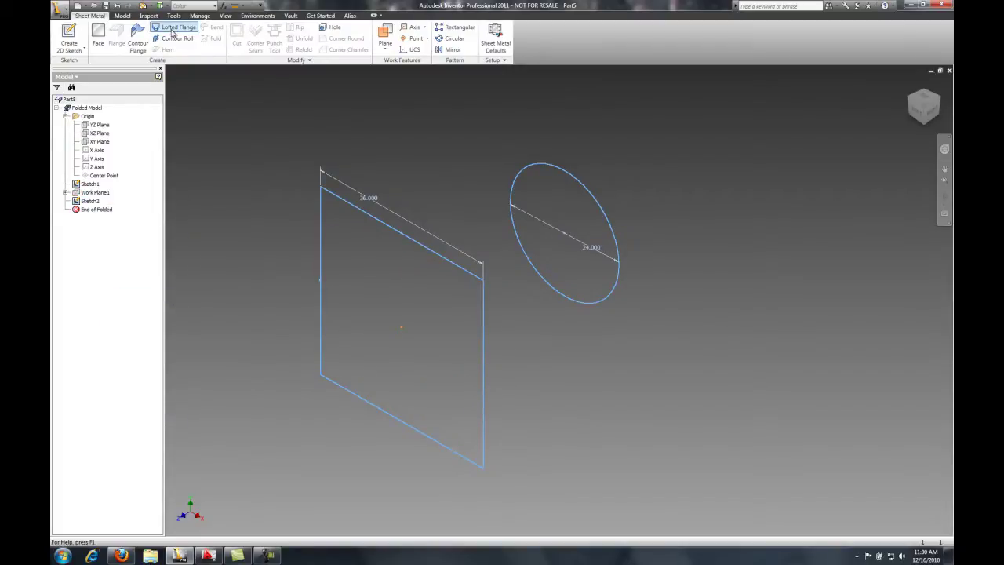
pyautogui.click(495, 39)
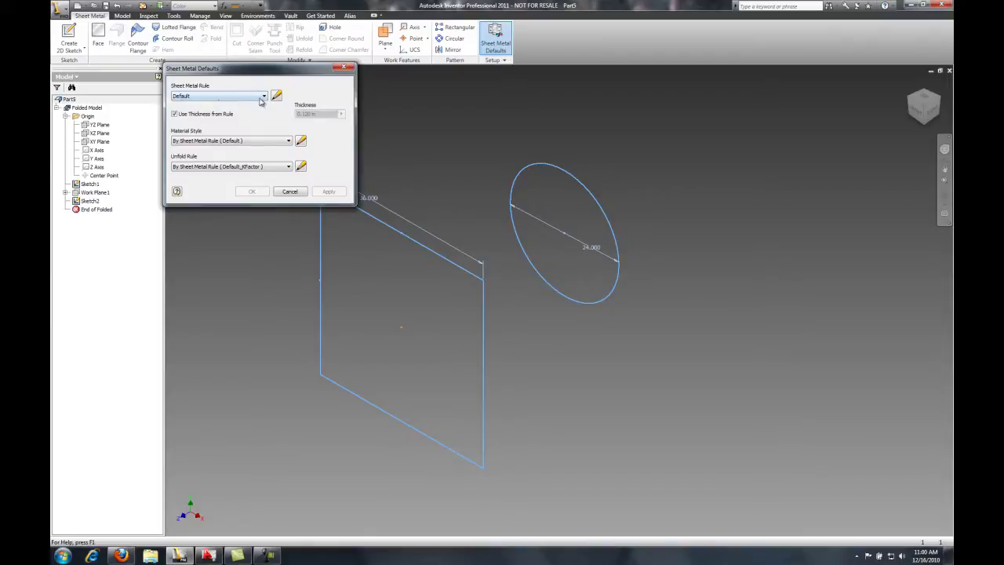
pyautogui.click(263, 96)
pyautogui.click(267, 111)
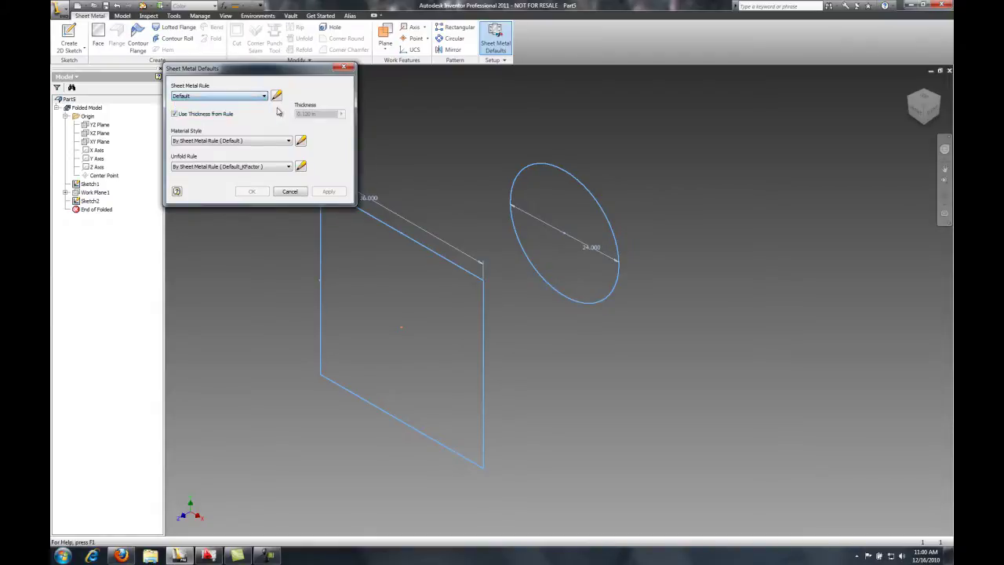
pyautogui.click(175, 114)
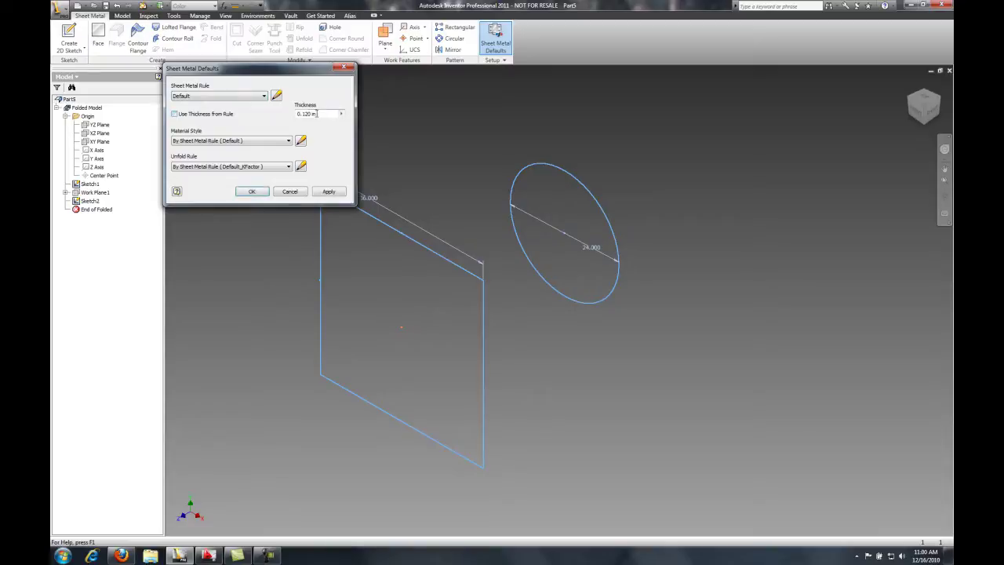
pyautogui.moveTo(338, 115); pyautogui.dragTo(286, 119)
pyautogui.write('125')
pyautogui.click(252, 192)
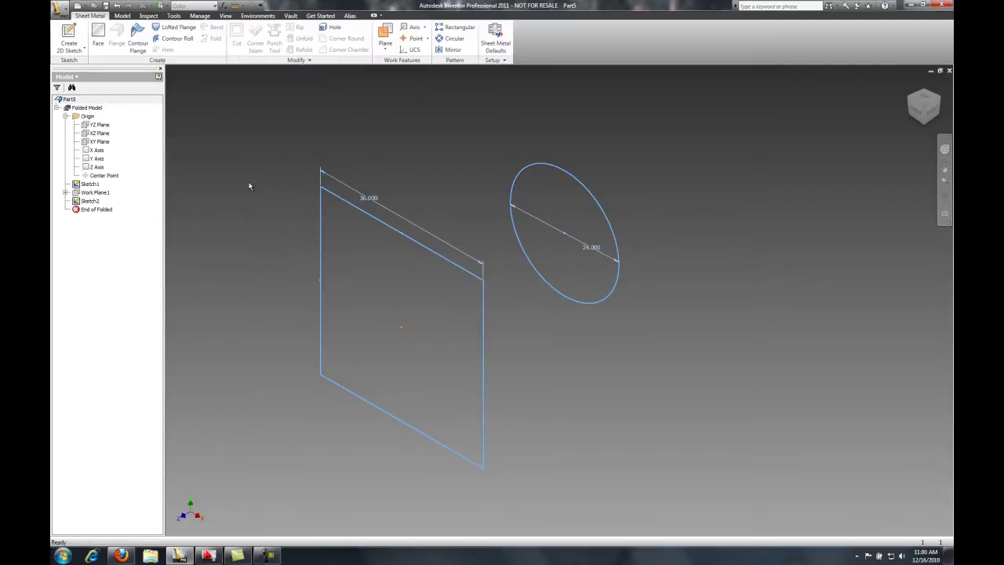
# - Create a lofted flange from the rectangle to the ellipse with press-brake output controlled by facet angle
pyautogui.click(179, 27)
pyautogui.click(399, 233)
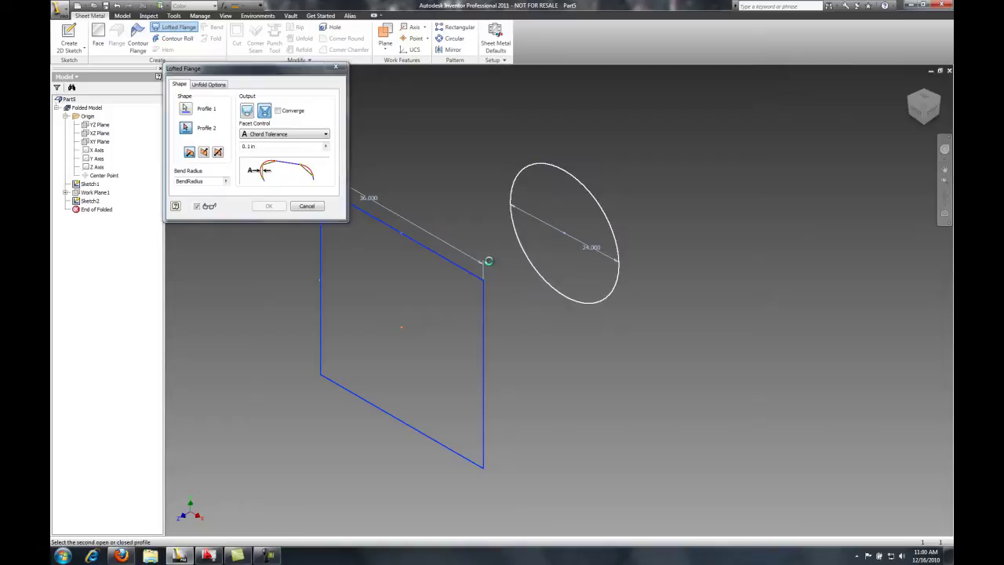
pyautogui.click(479, 257)
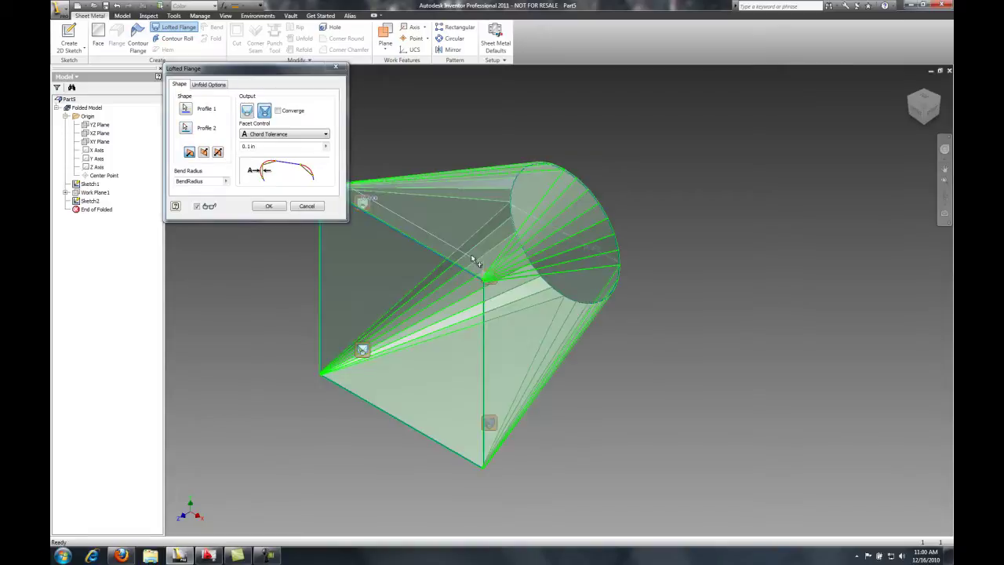
pyautogui.click(251, 115)
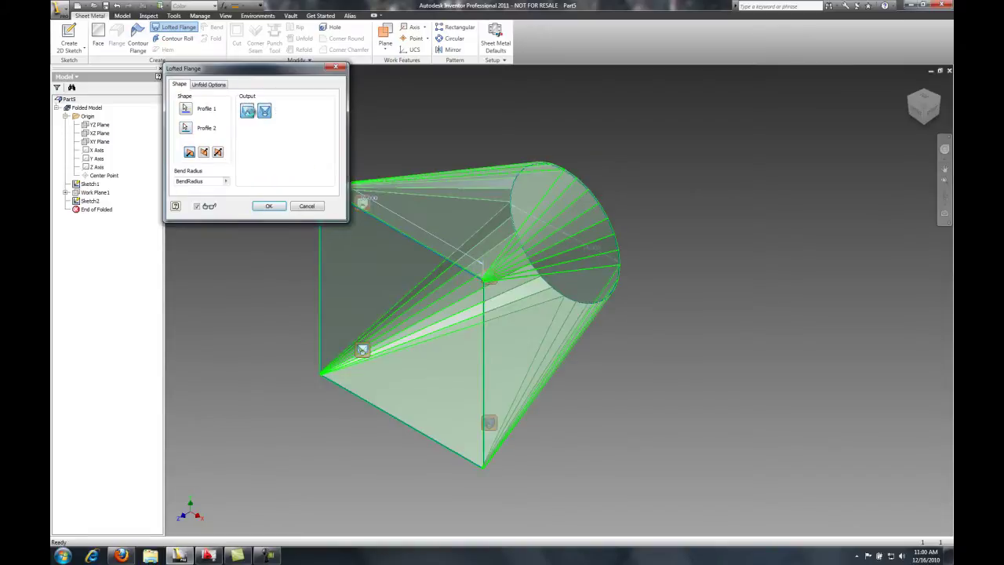
pyautogui.click(265, 113)
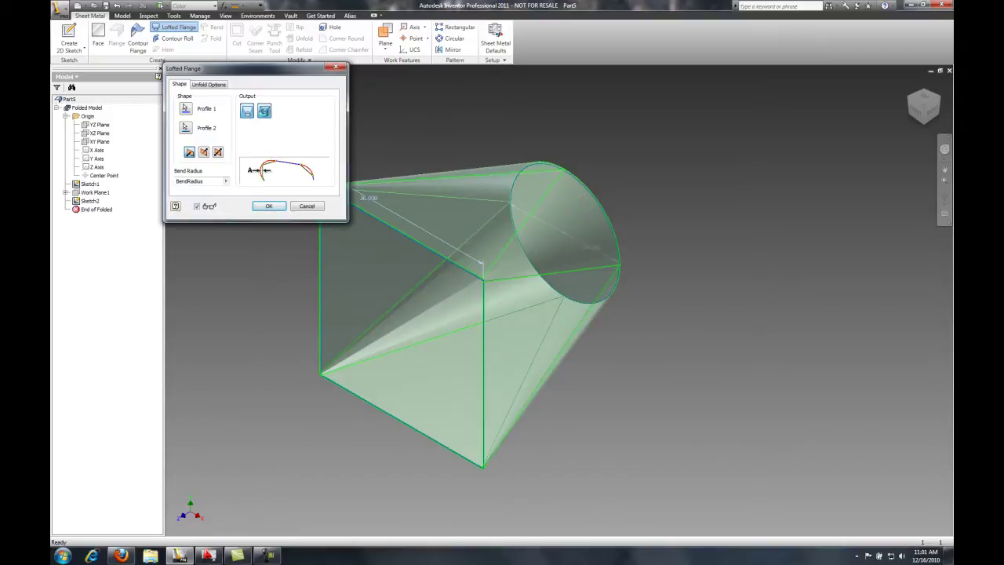
pyautogui.click(264, 112)
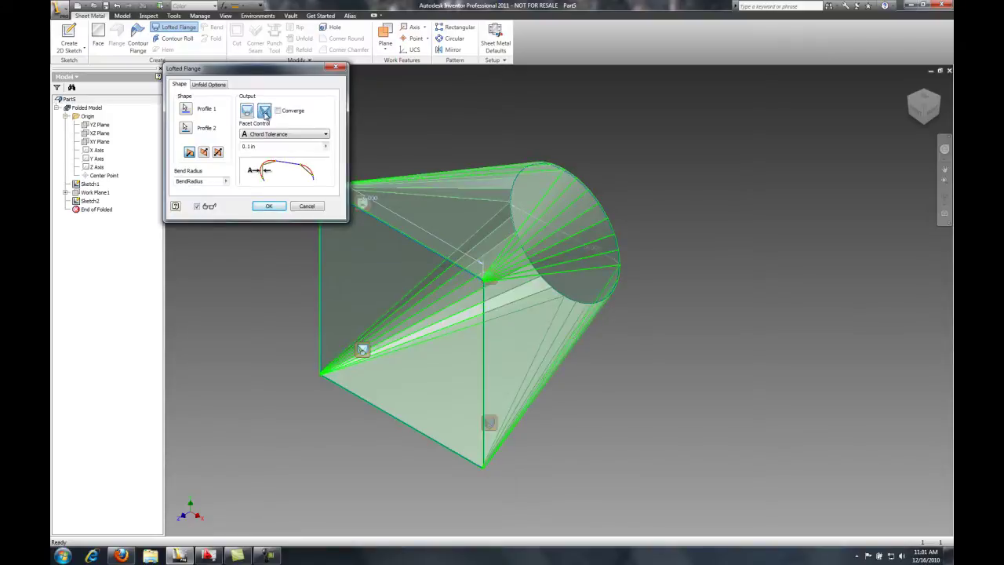
pyautogui.click(297, 135)
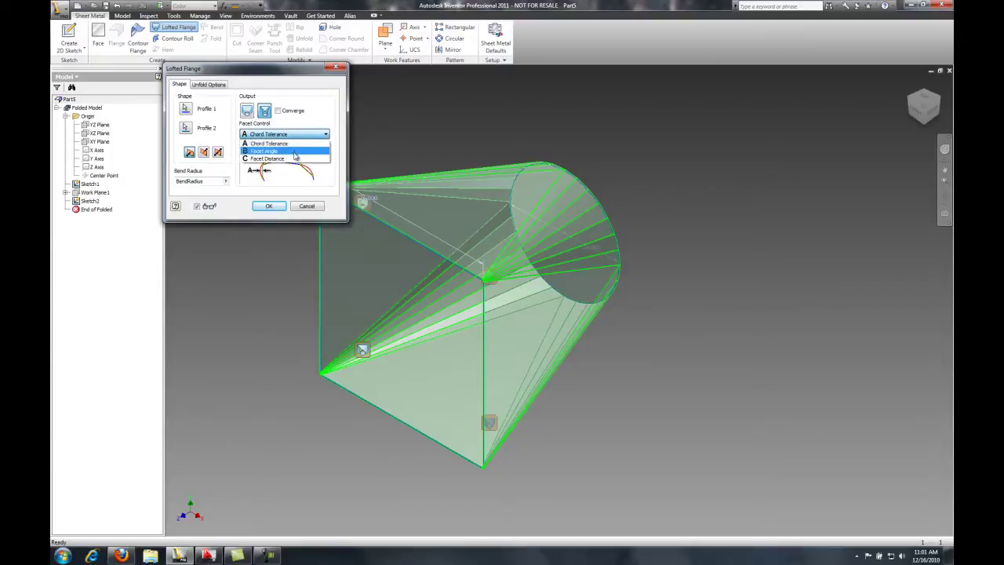
pyautogui.click(294, 148)
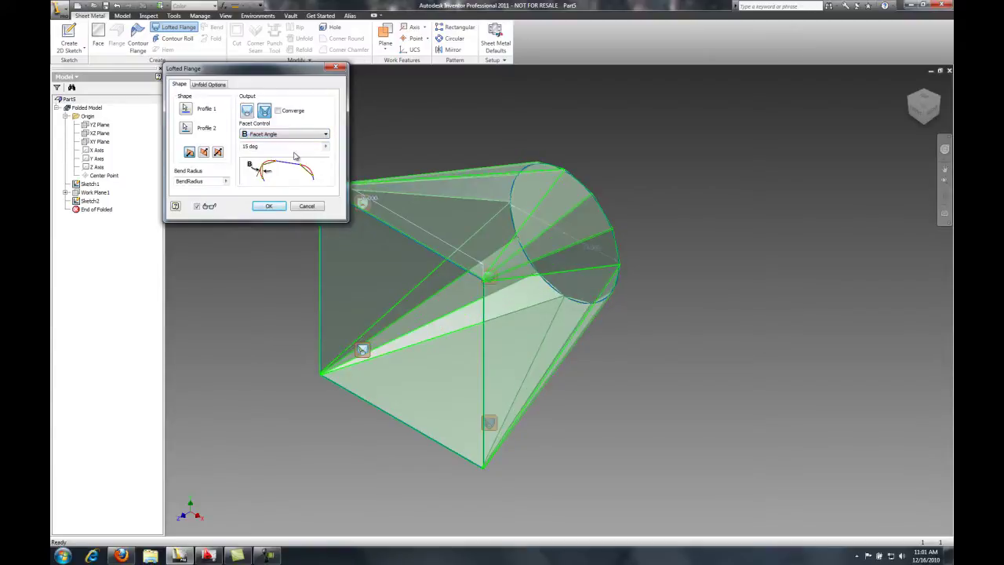
pyautogui.click(269, 206)
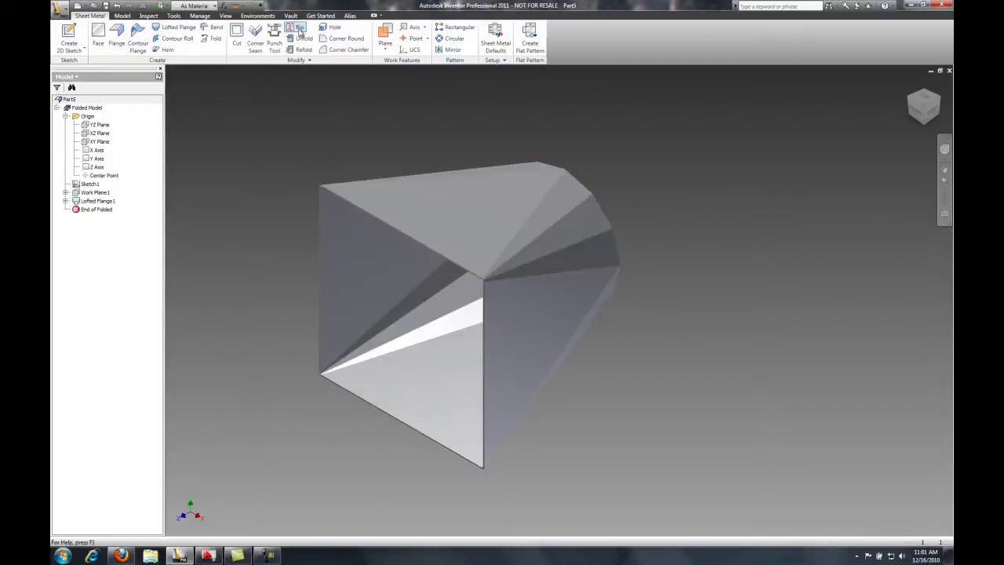
# - Rip the flange open at a single point on its top face
pyautogui.click(299, 29)
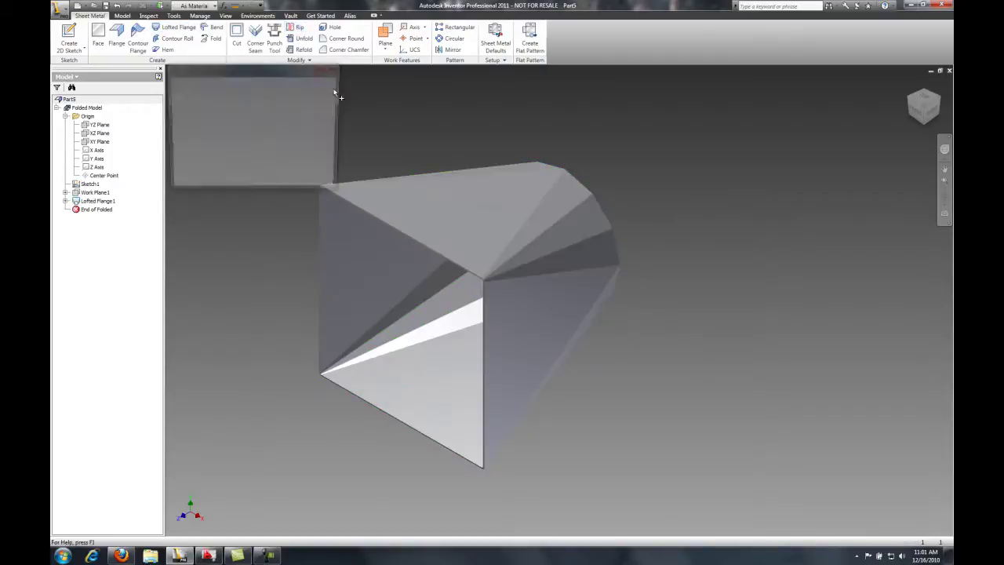
pyautogui.click(563, 169)
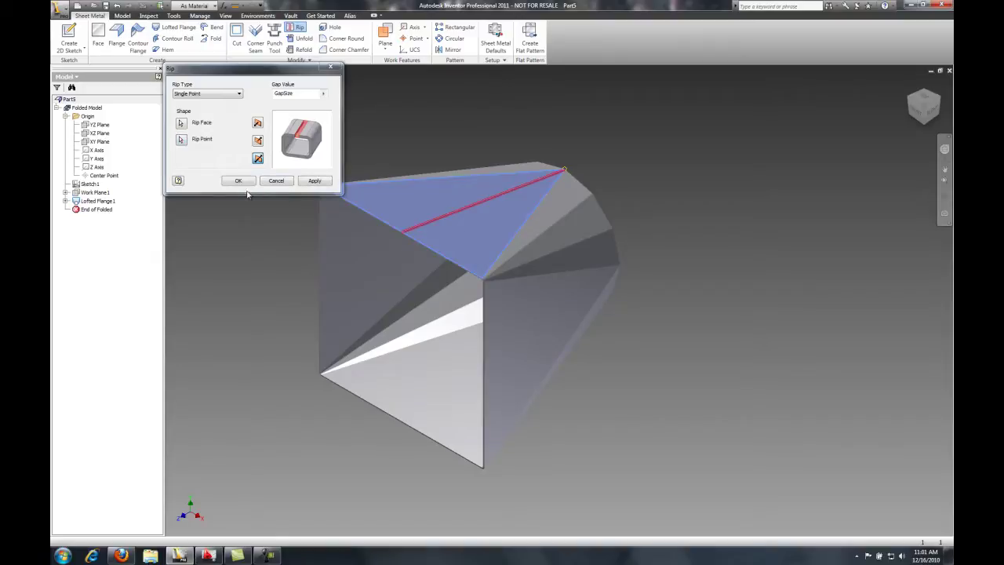
pyautogui.click(238, 182)
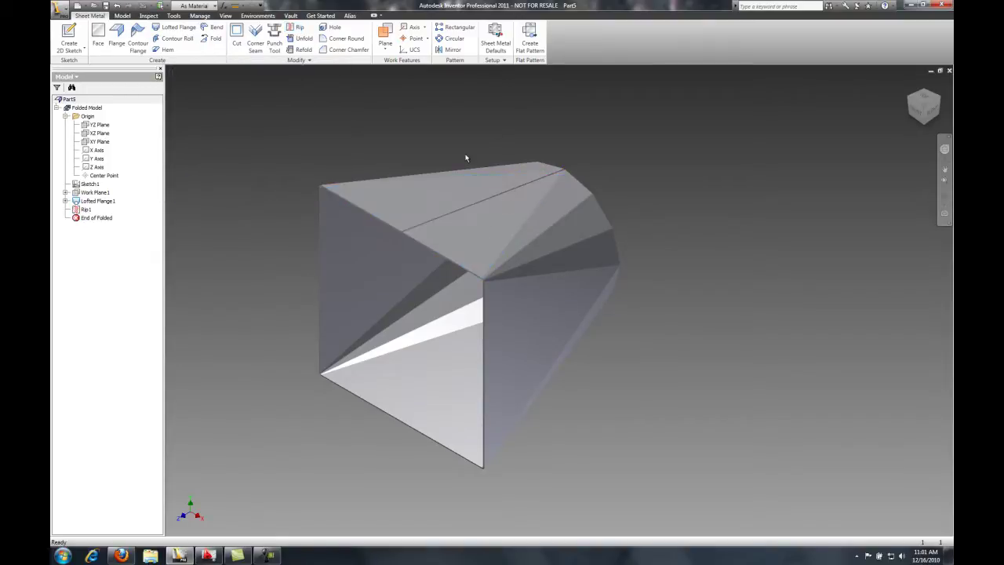
# - Create the flat pattern and renumber bend 4 as bend 6 in the bend order
pyautogui.click(530, 41)
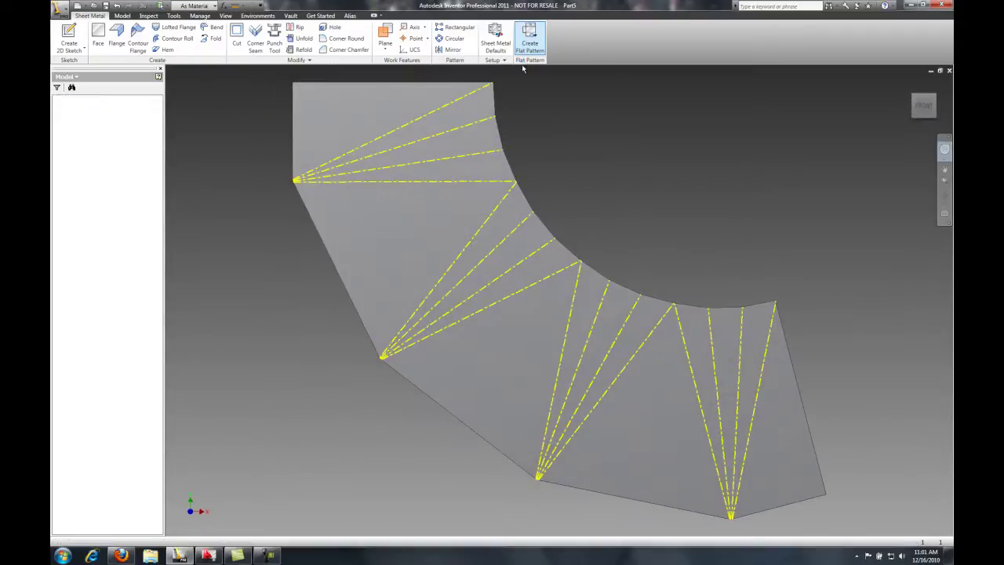
pyautogui.click(526, 40)
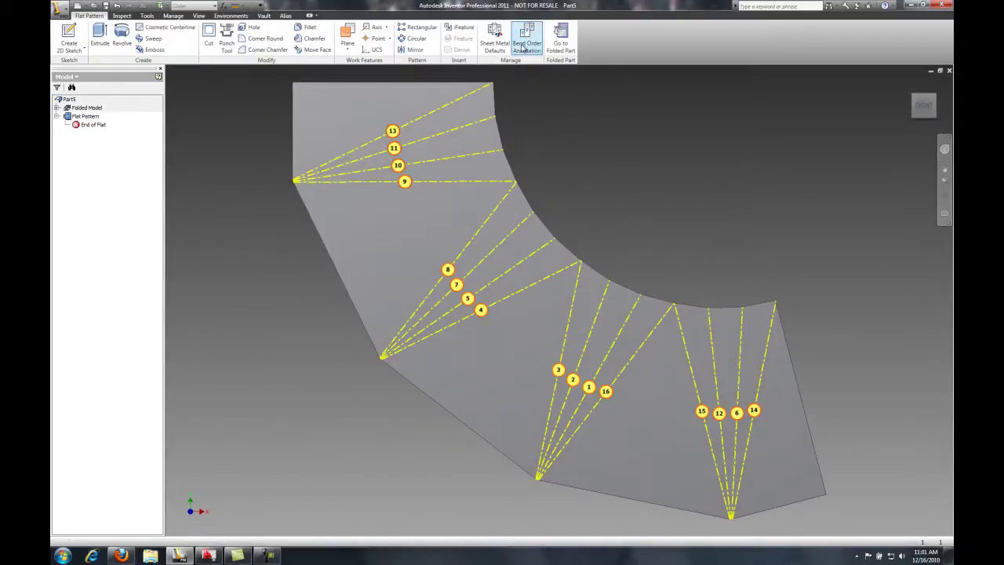
pyautogui.click(481, 310)
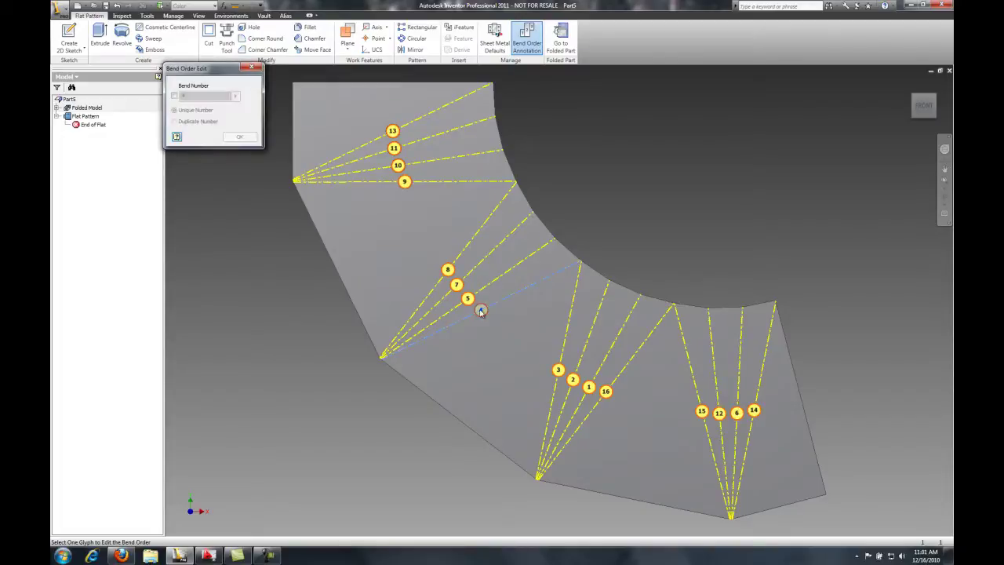
pyautogui.click(175, 96)
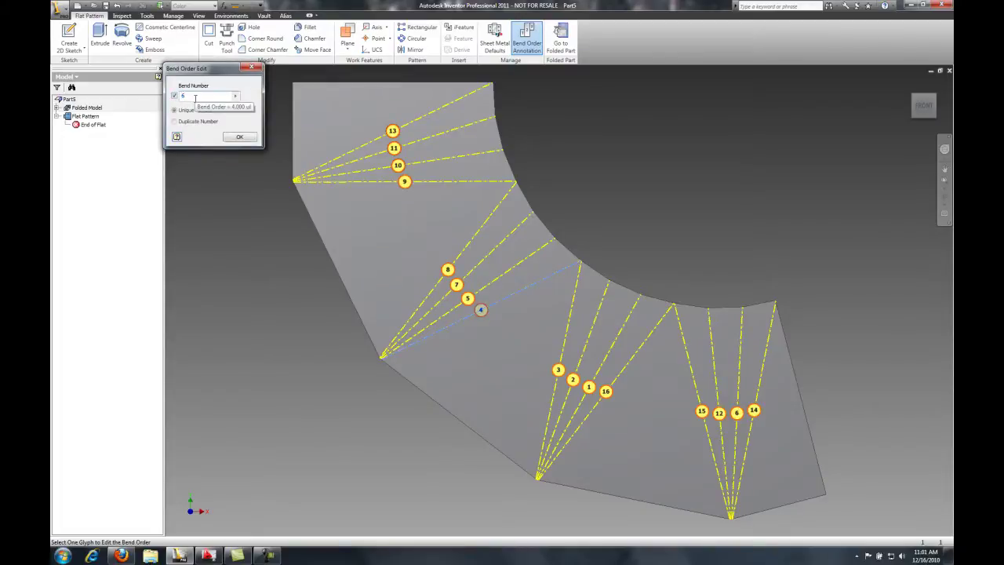
pyautogui.click(249, 138)
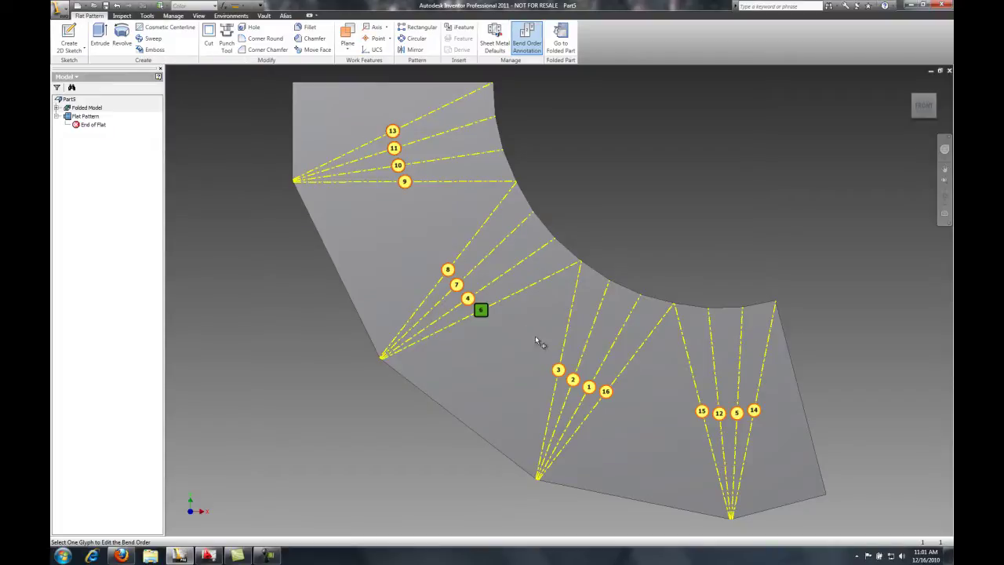
# - Return to the folded part and save it as Sheet Metal.ipt
pyautogui.click(554, 46)
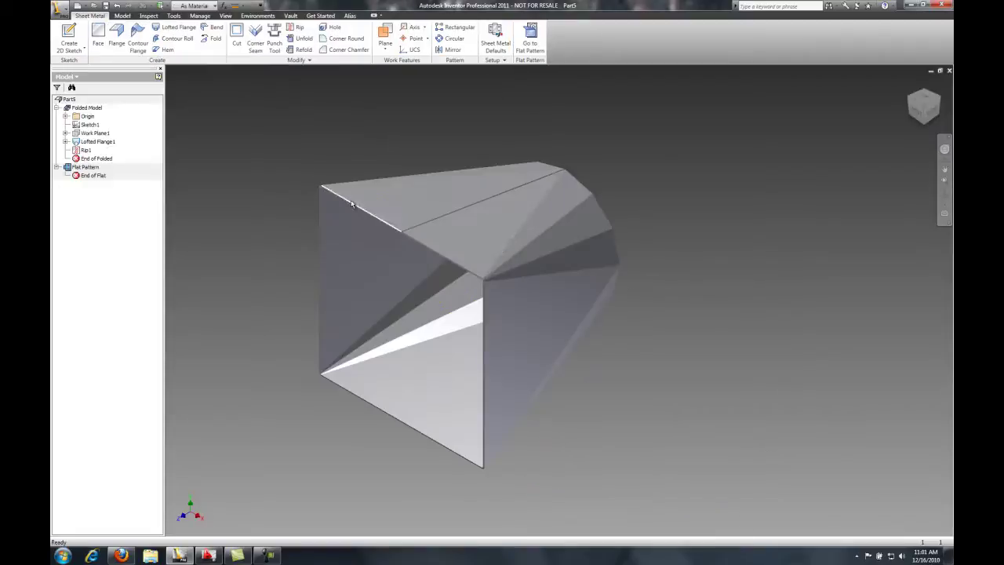
pyautogui.click(108, 6)
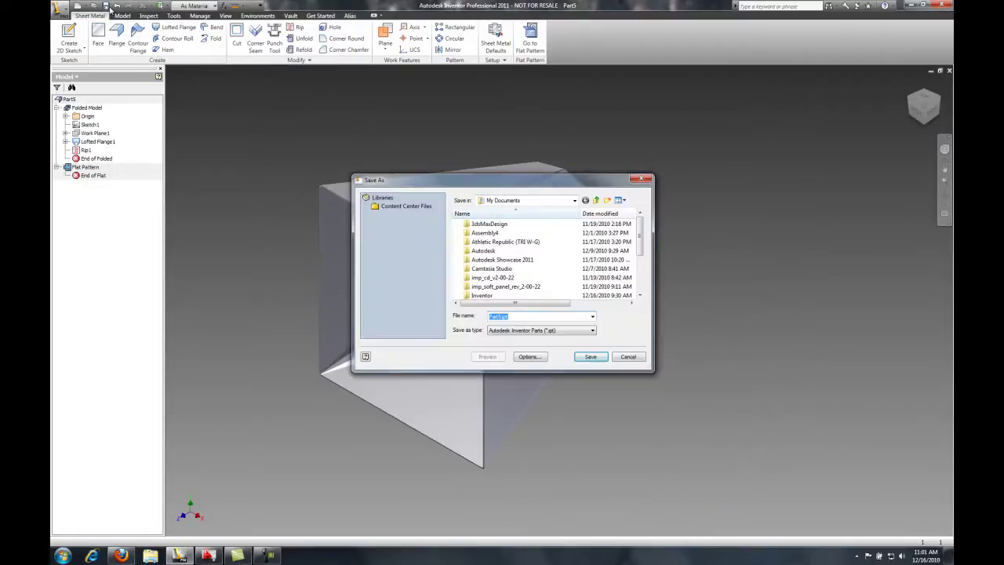
pyautogui.write('Sheet Metal')
pyautogui.click(591, 358)
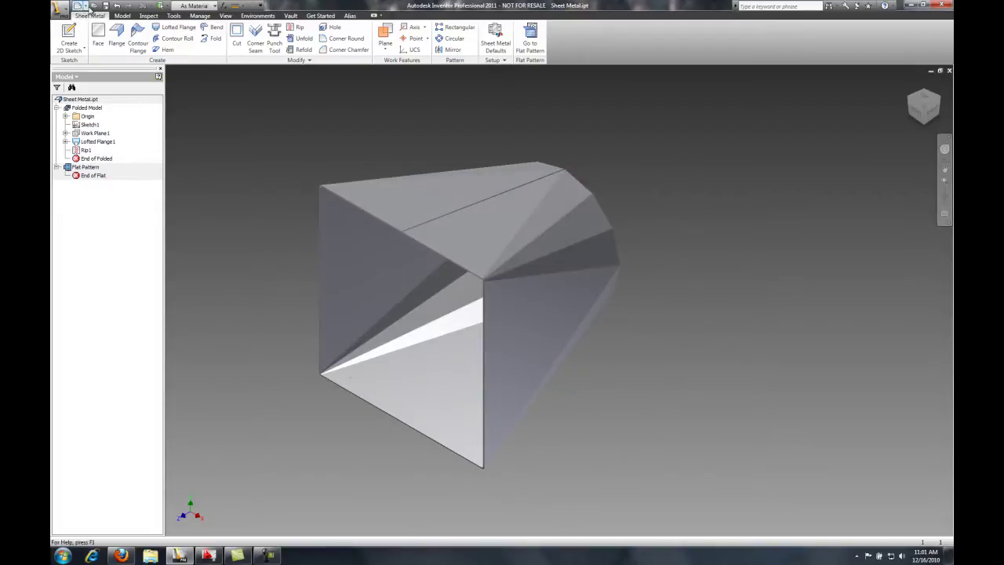
# - Start a Standard.dwg drawing and place Sheet Metal.ipt's flat pattern as a base view at 1/10 scale
pyautogui.click(79, 6)
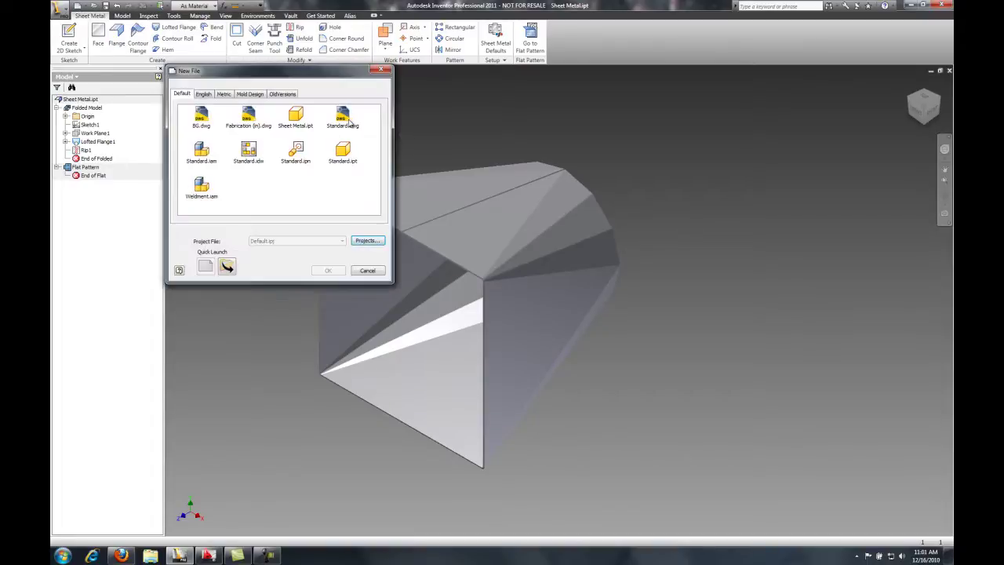
pyautogui.doubleClick(345, 118)
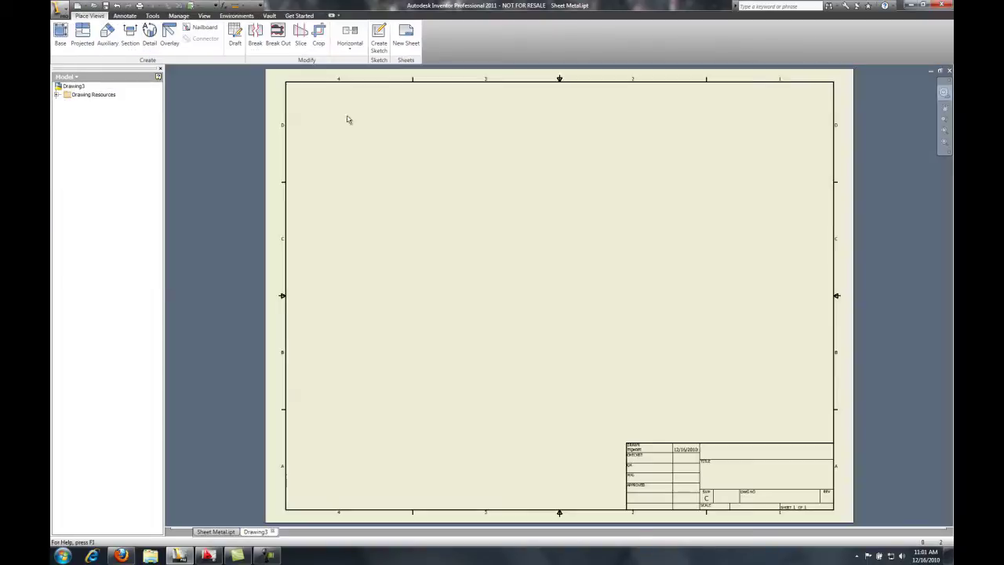
pyautogui.click(61, 35)
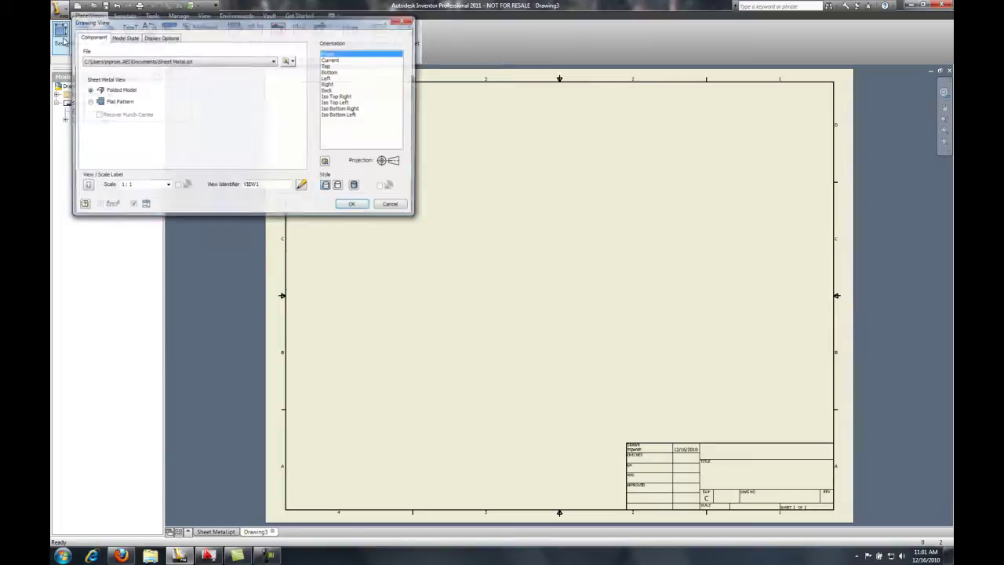
pyautogui.click(89, 102)
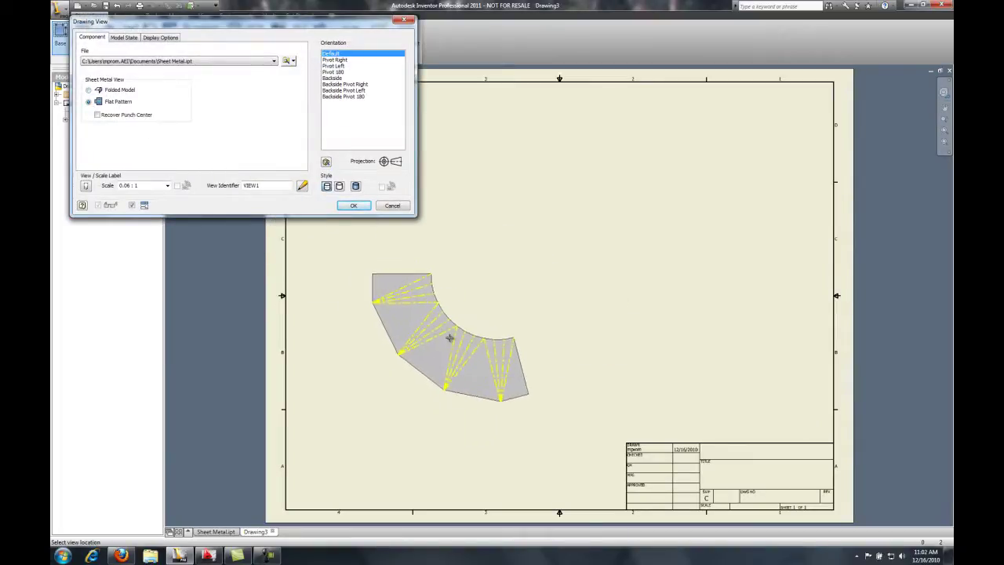
pyautogui.click(167, 185)
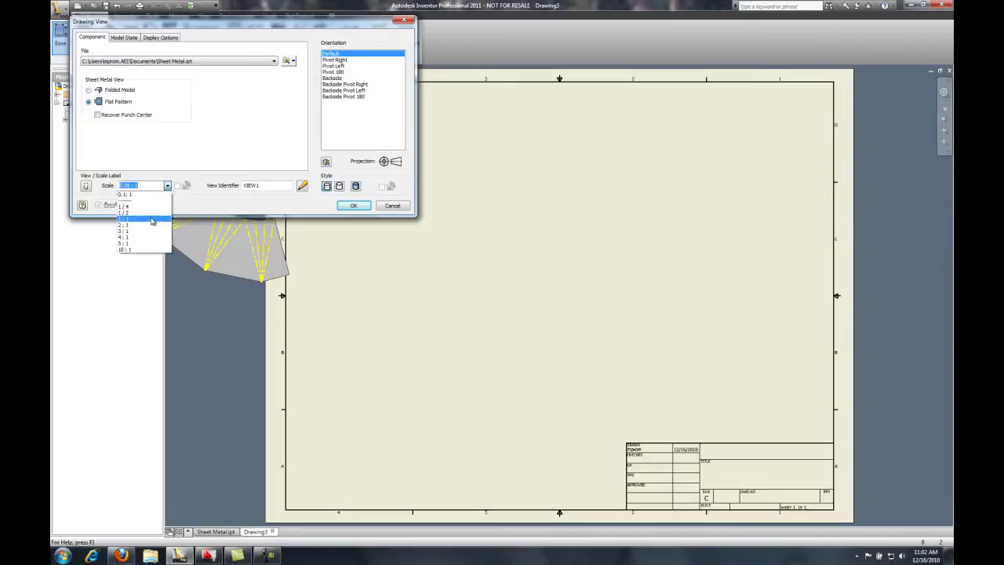
pyautogui.click(126, 207)
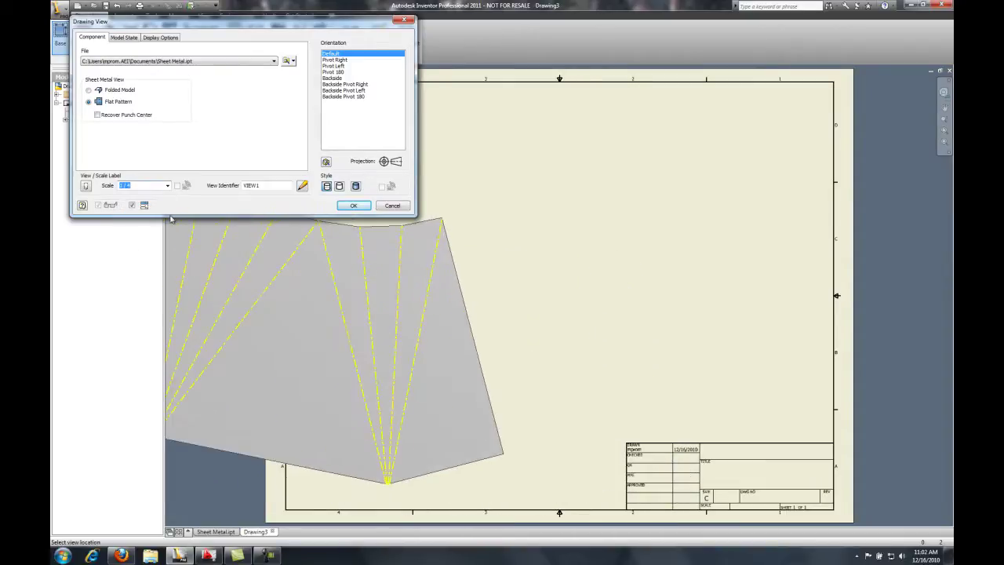
pyautogui.click(167, 185)
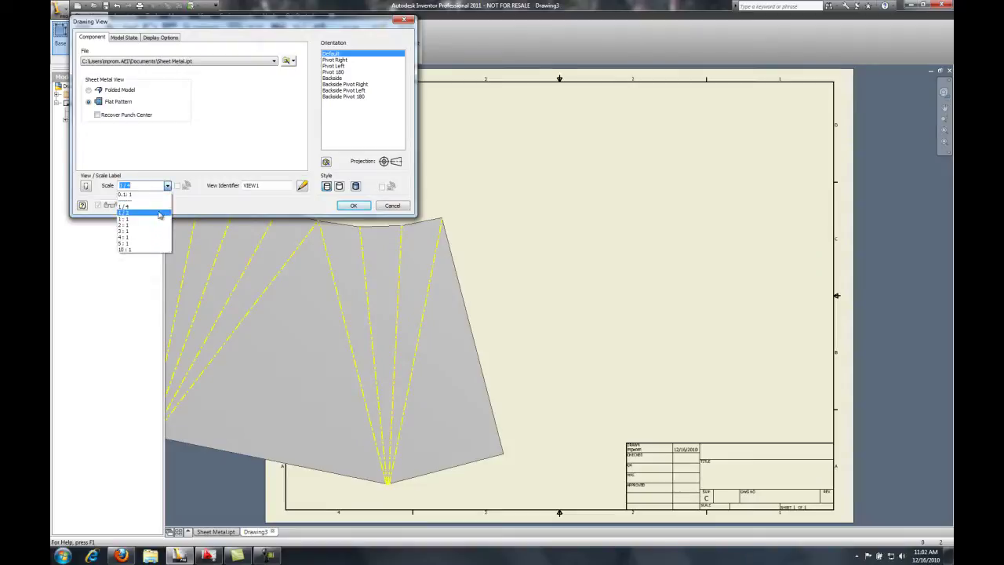
pyautogui.click(137, 185)
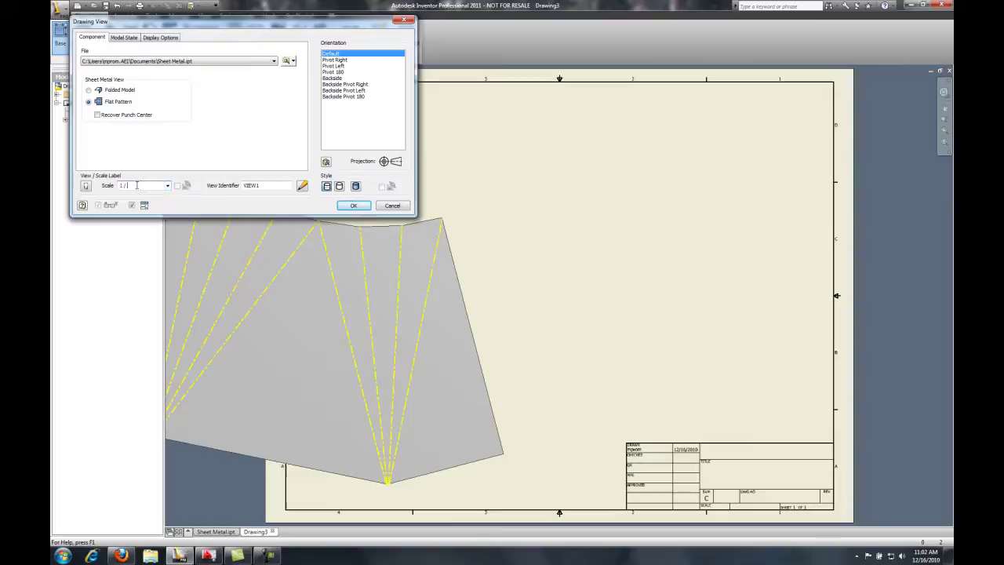
pyautogui.write('10')
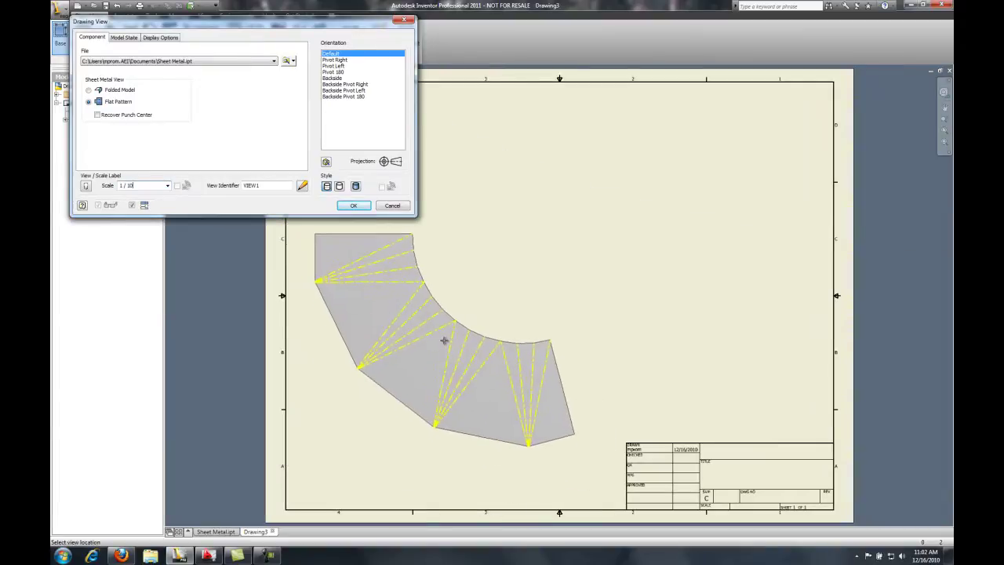
pyautogui.click(448, 343)
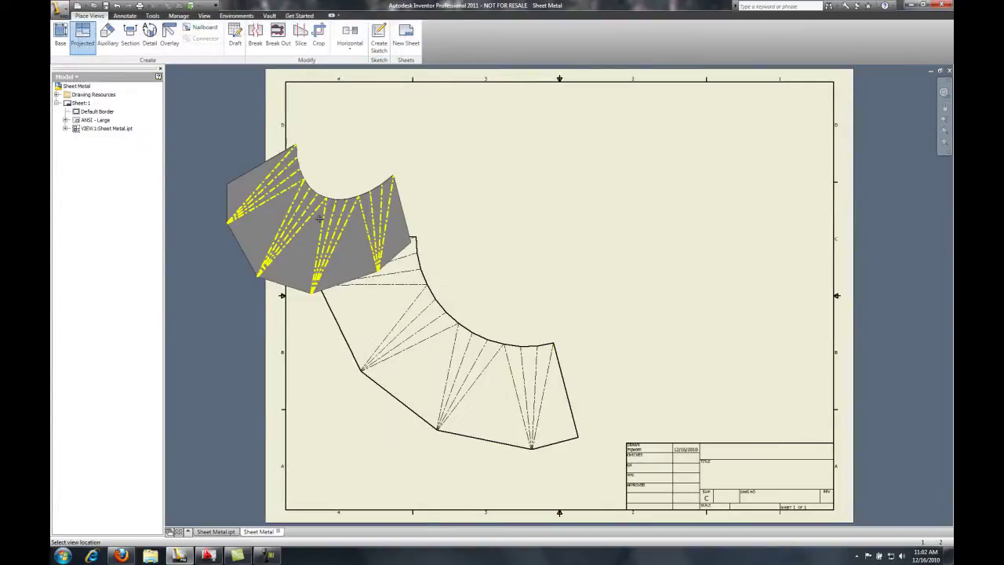
# - Insert a general bend table at the right side of the sheet
pyautogui.click(126, 16)
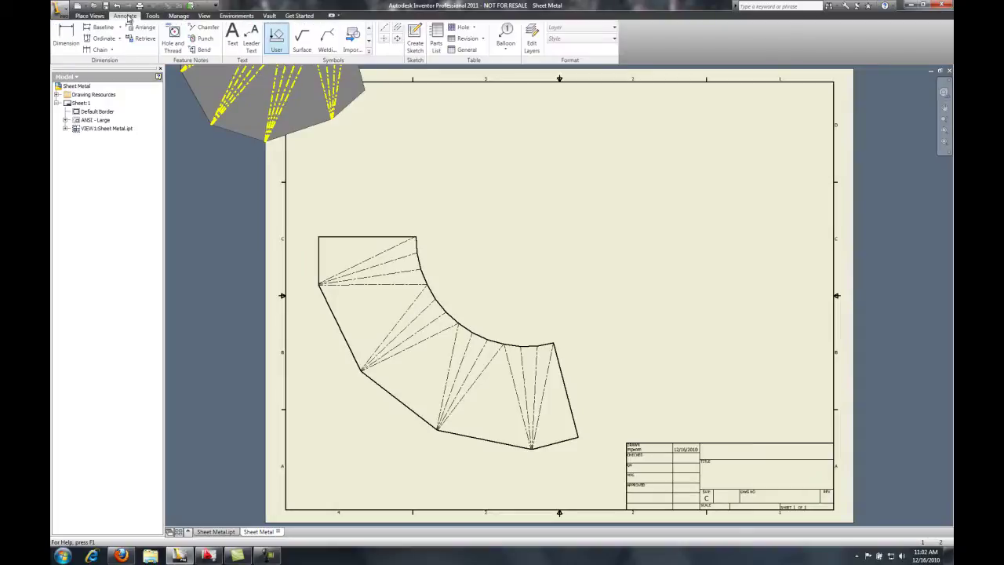
pyautogui.click(463, 49)
pyautogui.click(259, 284)
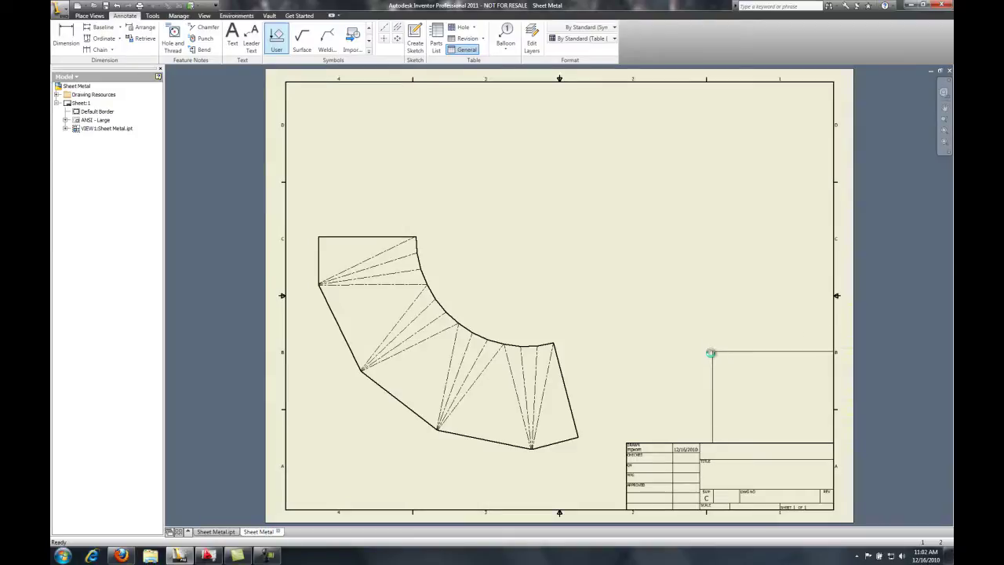
pyautogui.click(713, 353)
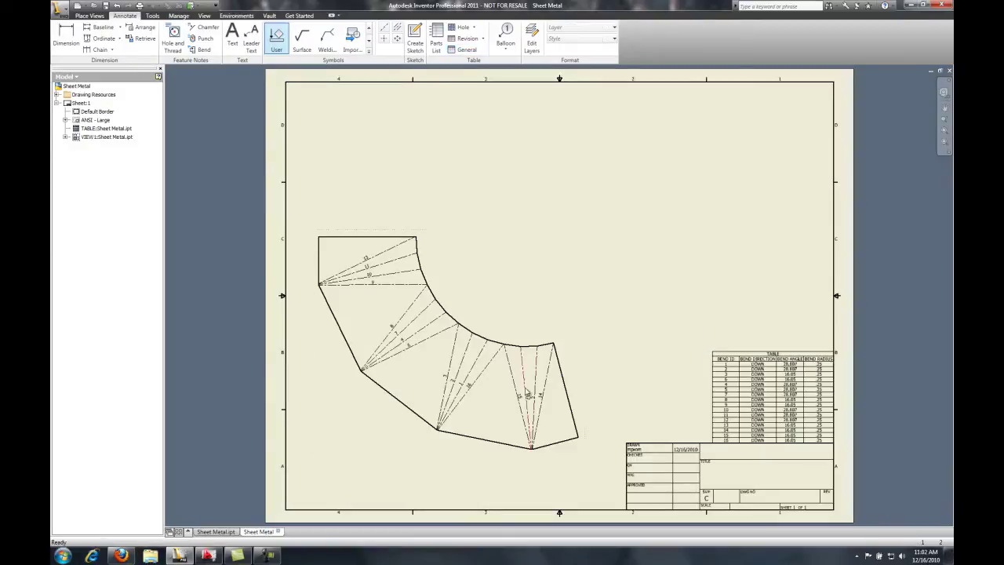
# - Add a bend note to one bend centerline of the flat pattern
pyautogui.click(202, 50)
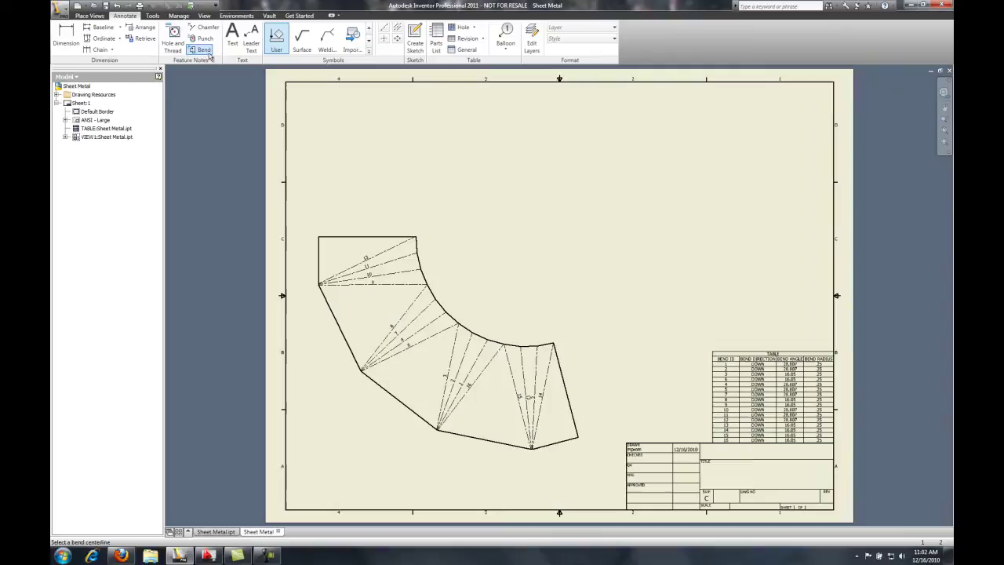
pyautogui.click(386, 249)
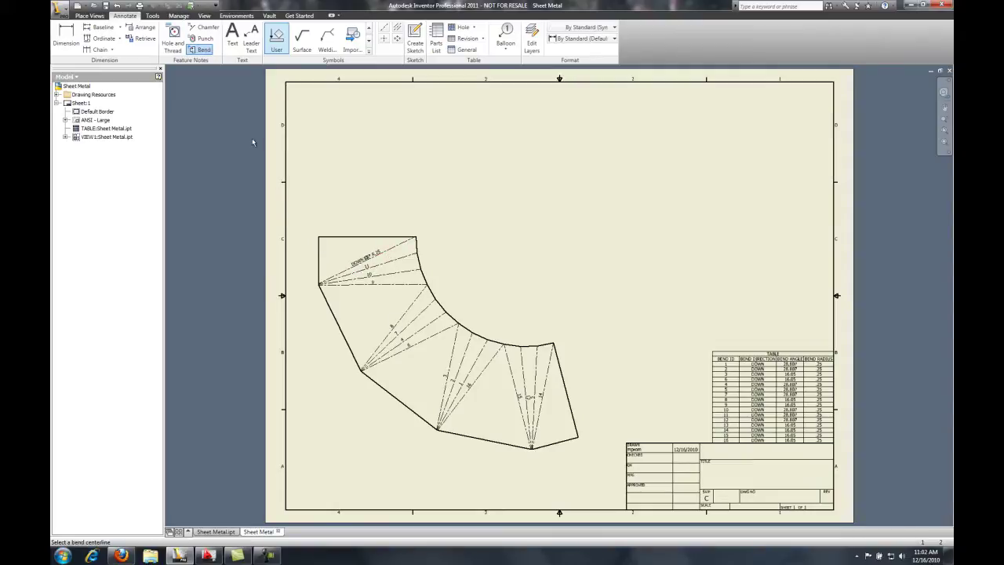
pyautogui.click(91, 16)
pyautogui.click(61, 35)
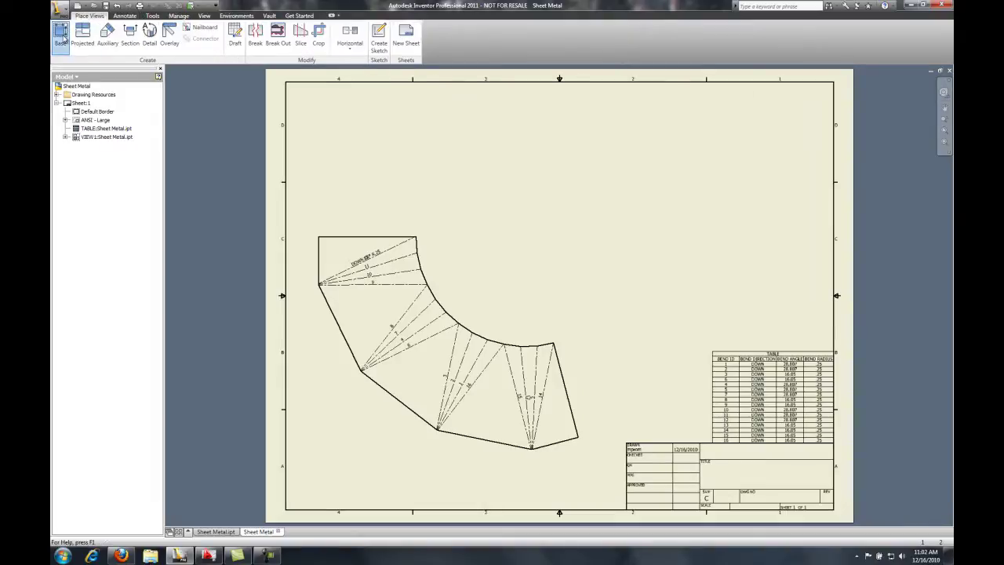
# - Place an Iso Top Right view of the folded model at the sheet's upper right
pyautogui.click(339, 97)
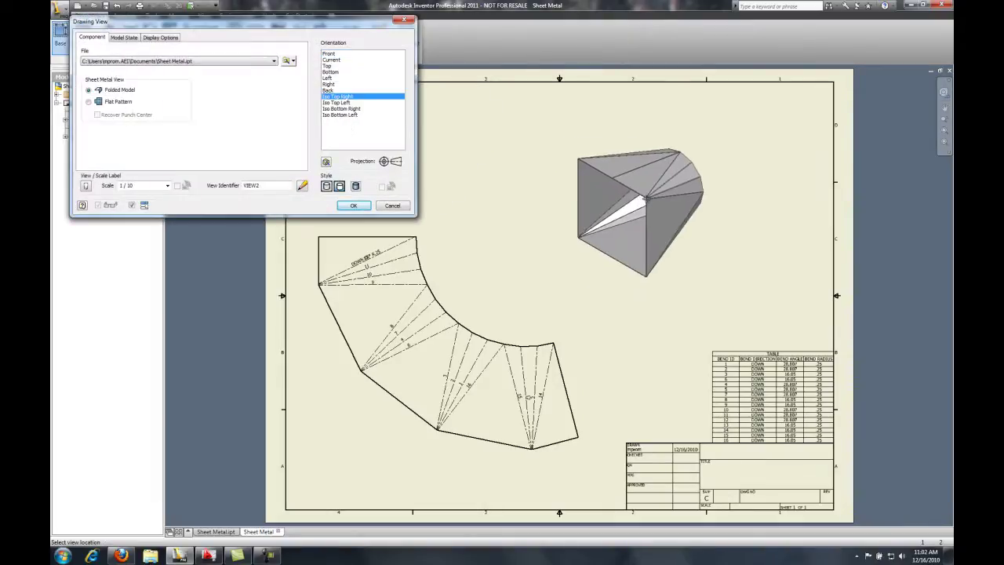
pyautogui.click(694, 182)
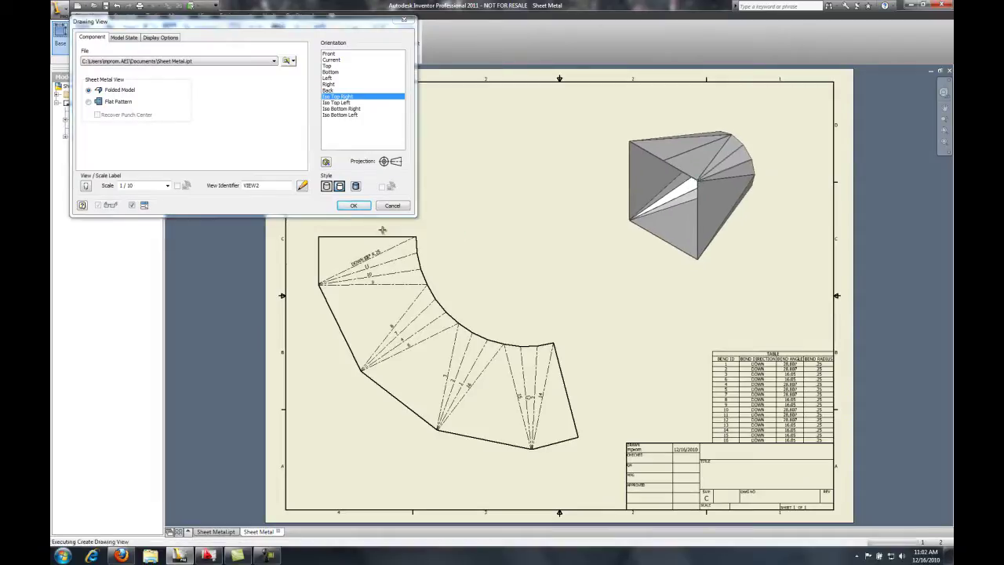
pyautogui.press('Escape')
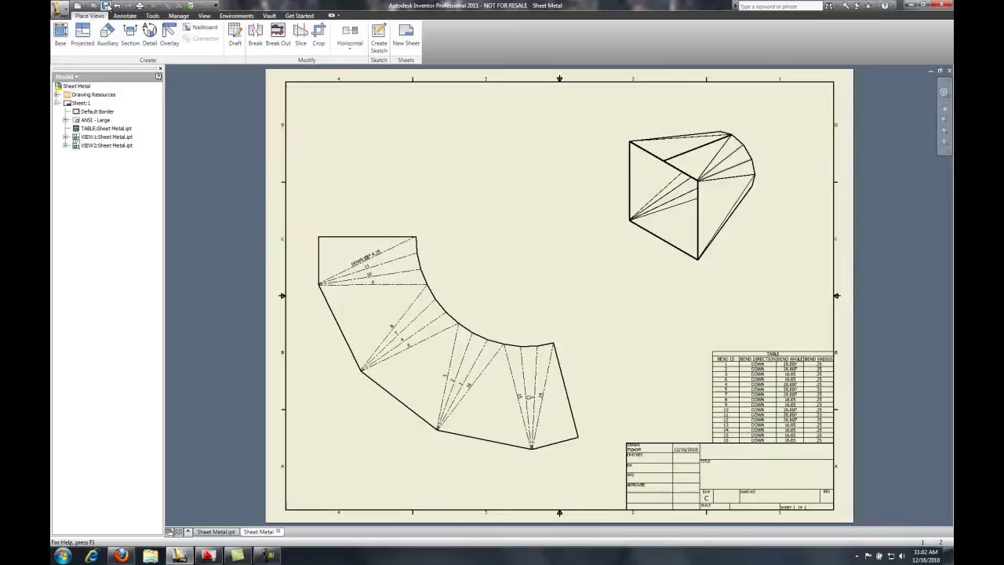
# - Save the drawing as Sheet Metal.dwg
pyautogui.click(105, 7)
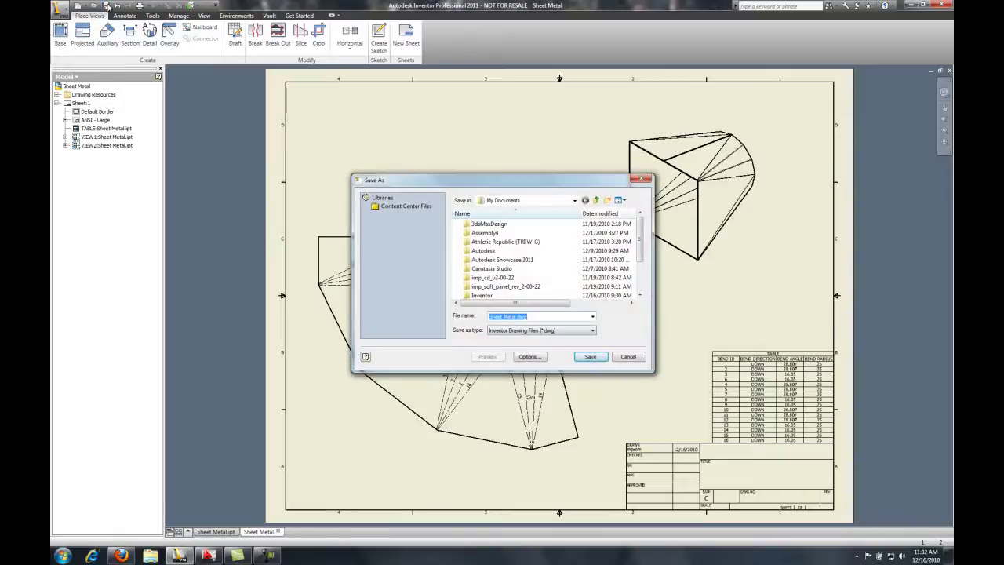
pyautogui.click(591, 357)
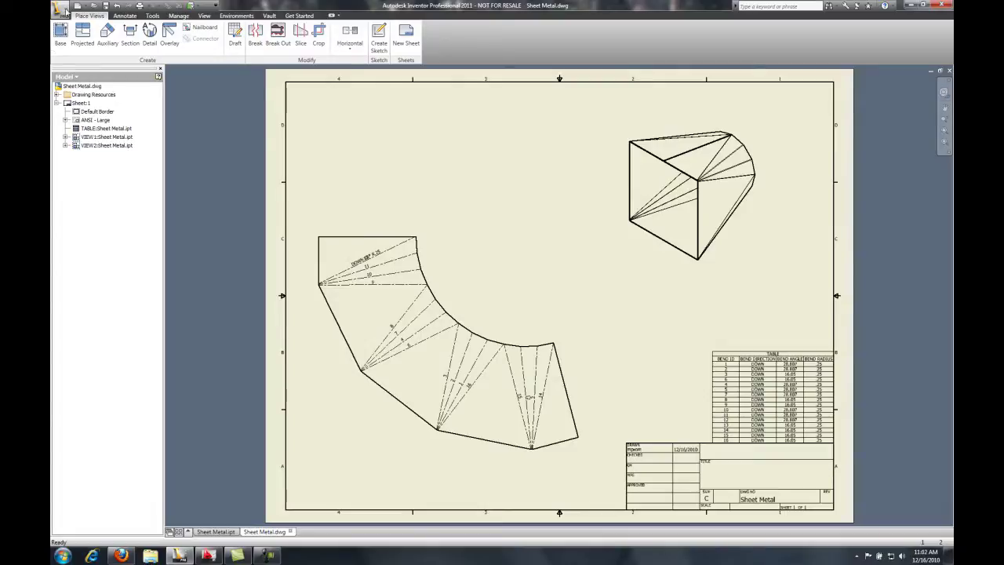
pyautogui.click(61, 9)
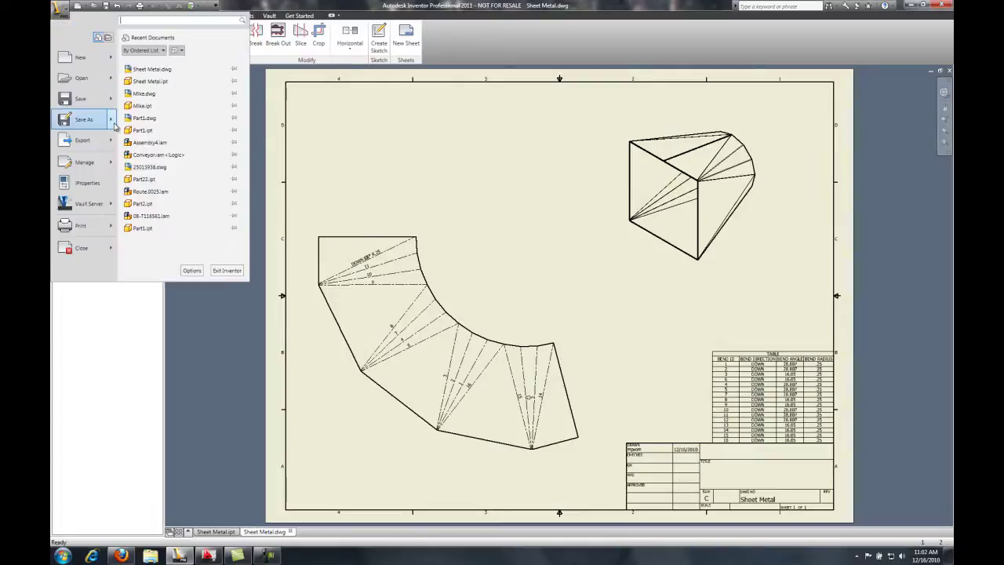
# - Save a copy of the drawing as DXF Files type, accepting the AutoCAD 2010 export options
pyautogui.moveTo(116, 126)
pyautogui.click(161, 99)
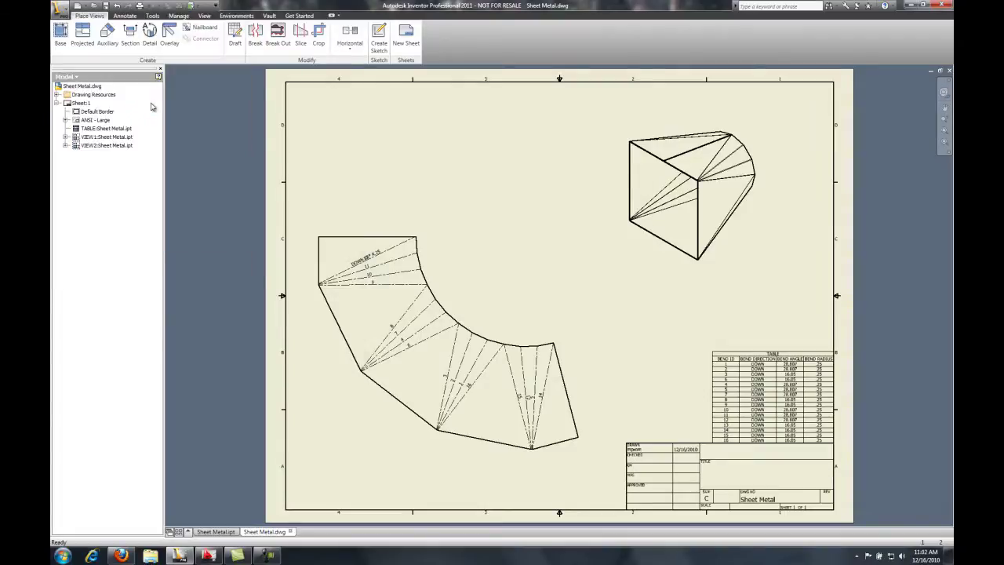
pyautogui.click(523, 331)
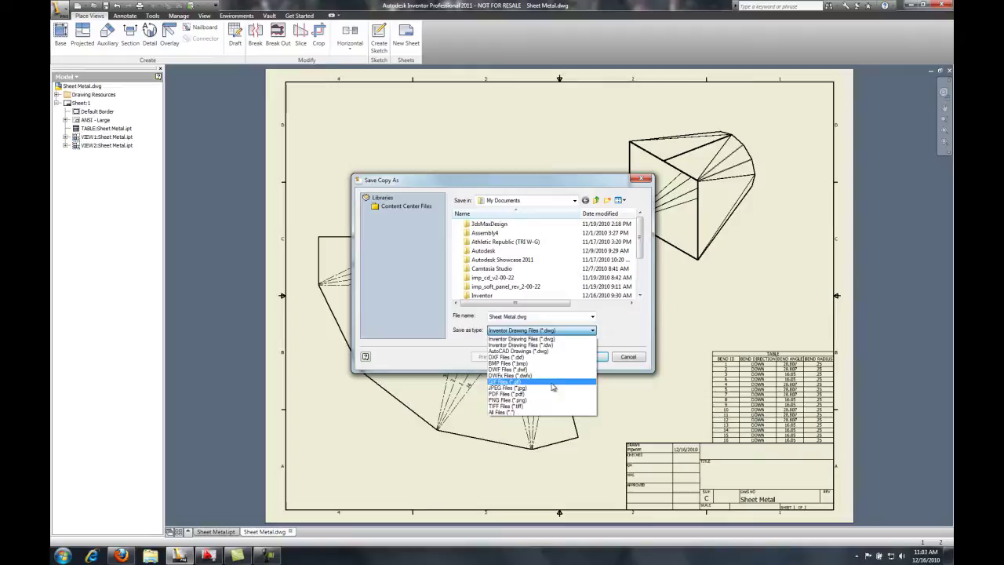
pyautogui.click(550, 357)
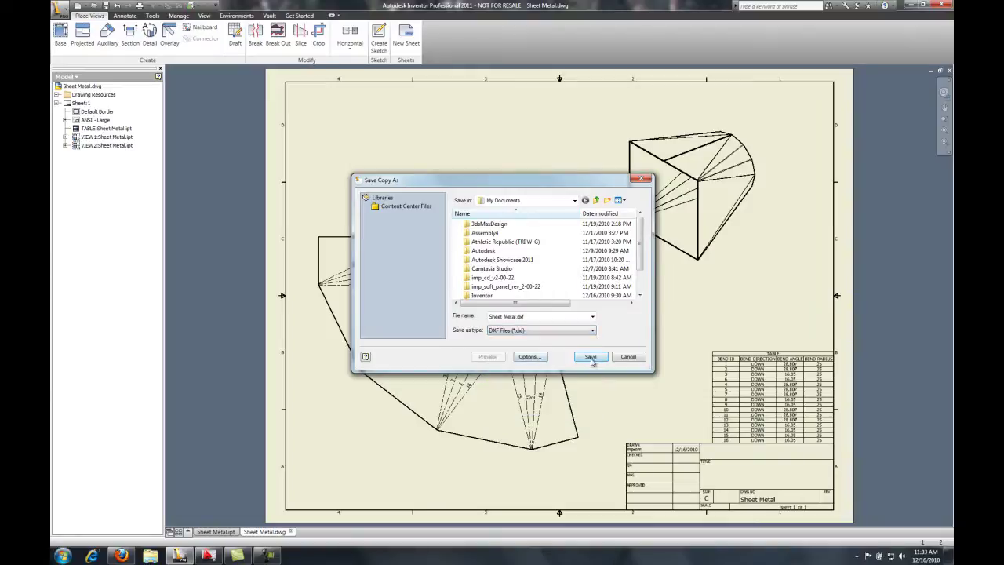
pyautogui.click(590, 357)
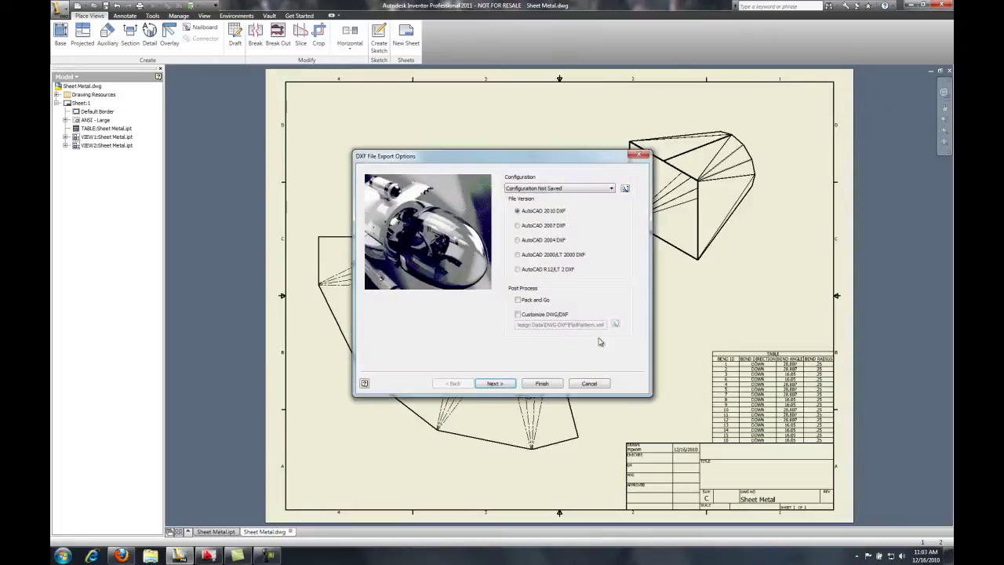
pyautogui.click(495, 384)
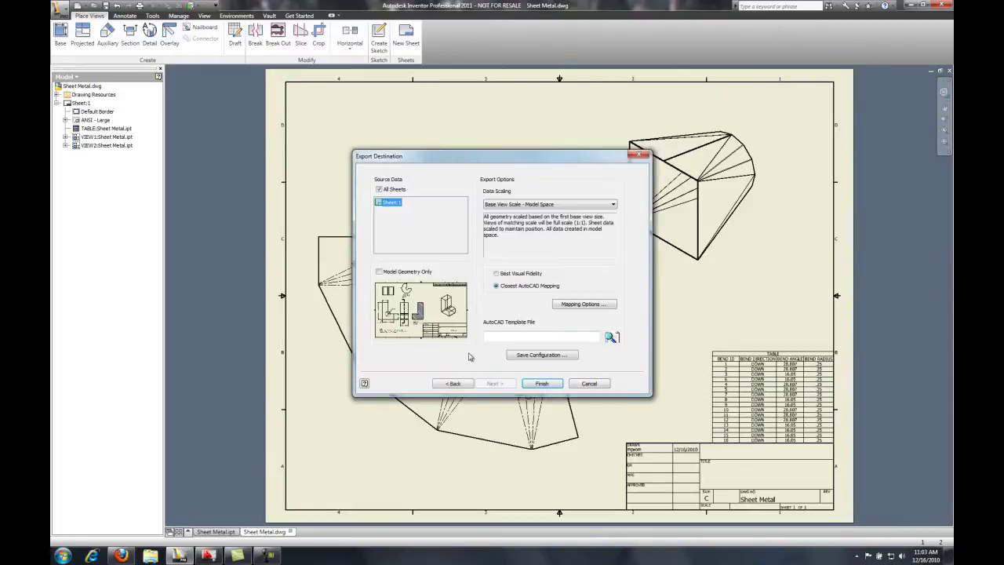
pyautogui.click(540, 383)
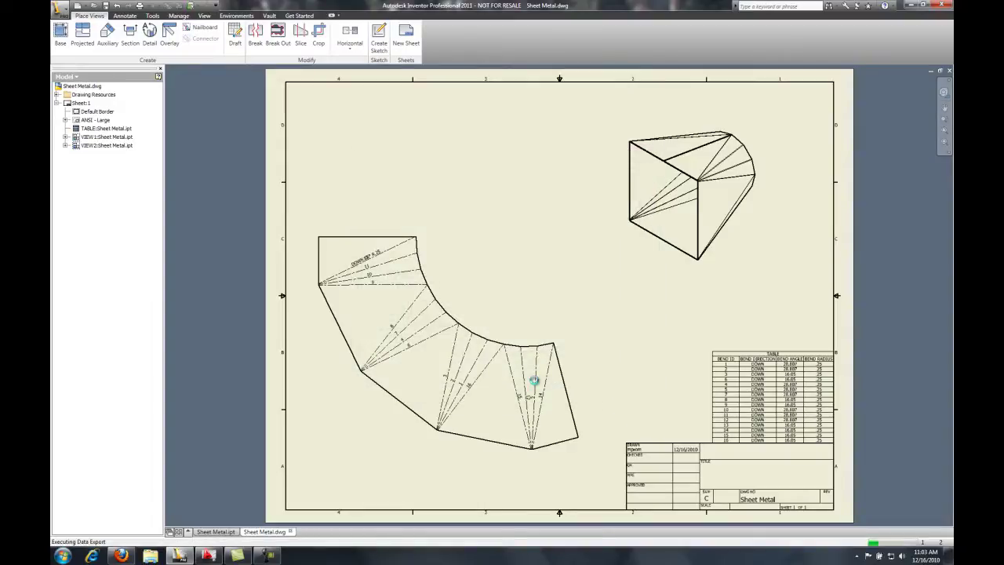
# - Switch to Sheet Metal.ipt, show its flat pattern, and cancel the Export Face As command
pyautogui.click(213, 532)
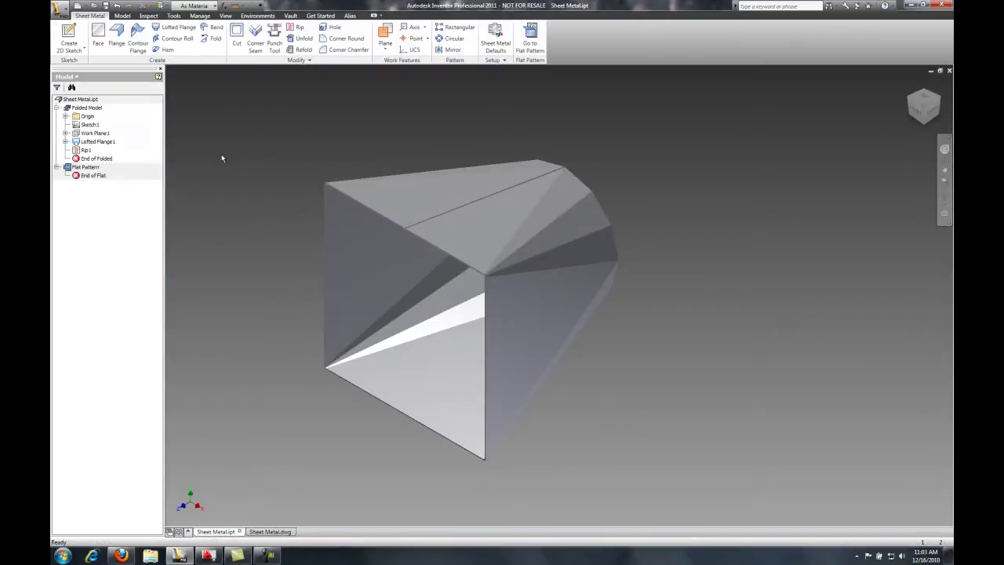
pyautogui.doubleClick(87, 167)
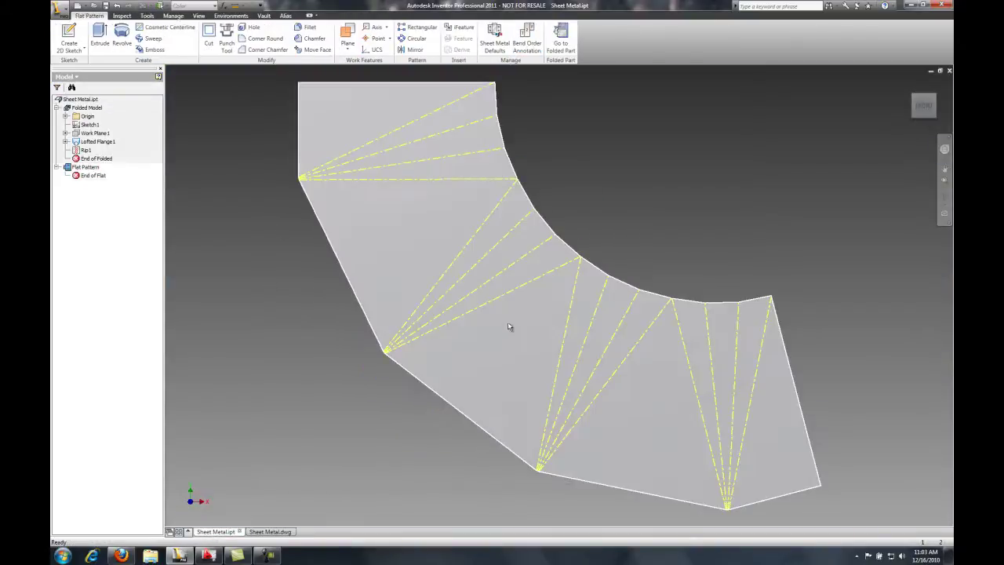
pyautogui.rightClick(508, 323)
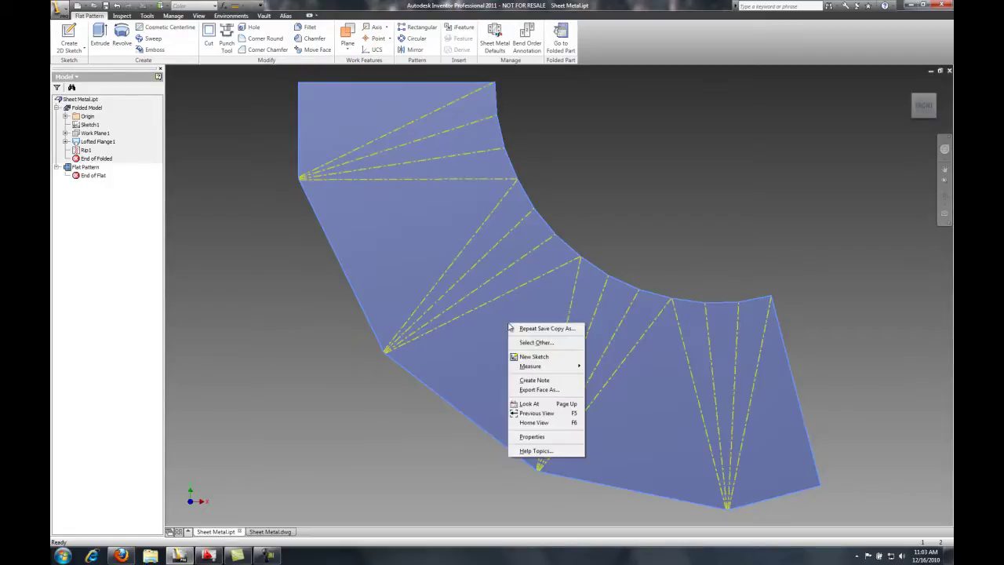
pyautogui.click(570, 394)
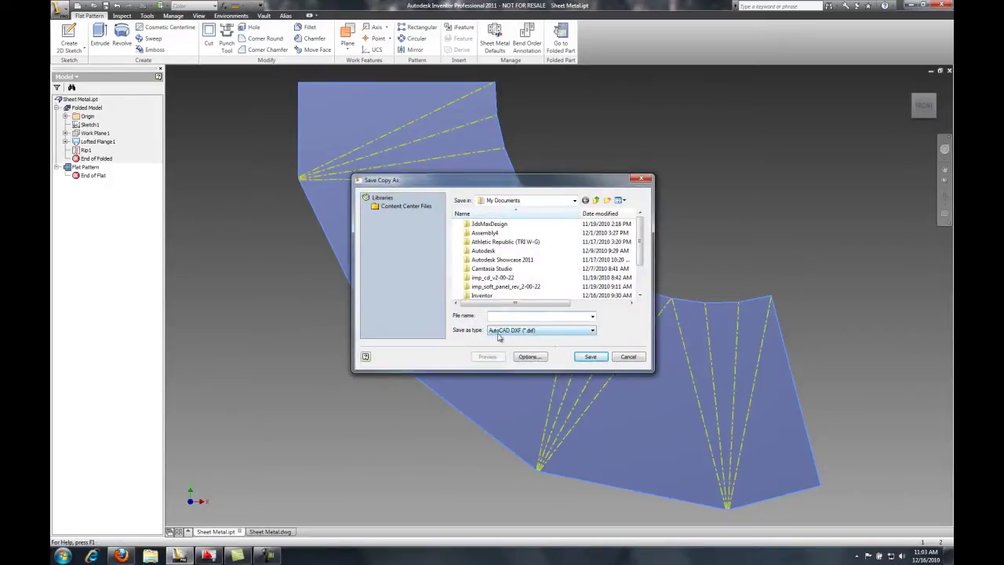
pyautogui.click(627, 358)
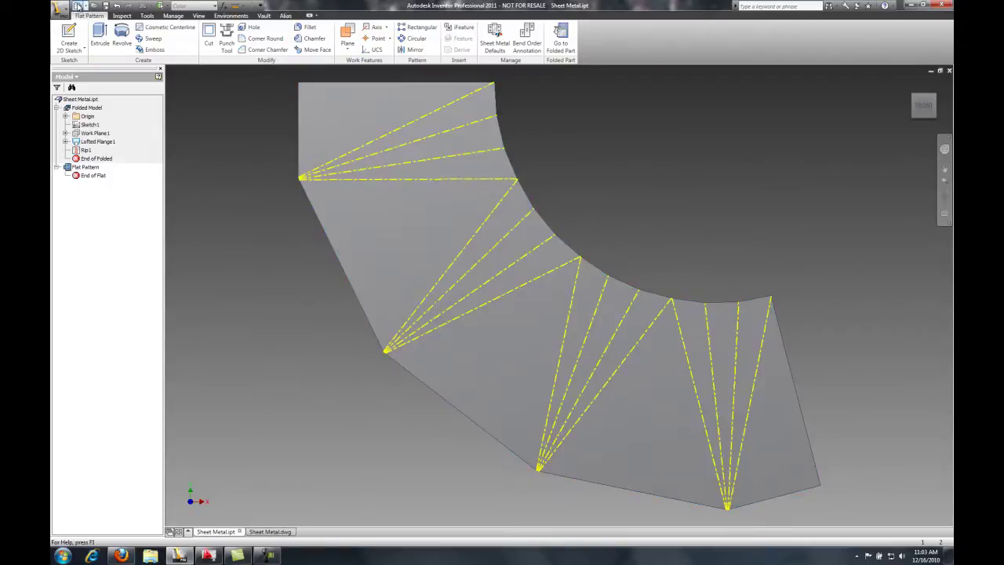
# - Start a new part from the Sheet Metal.ipt template and sketch an open stepped line profile
pyautogui.click(77, 6)
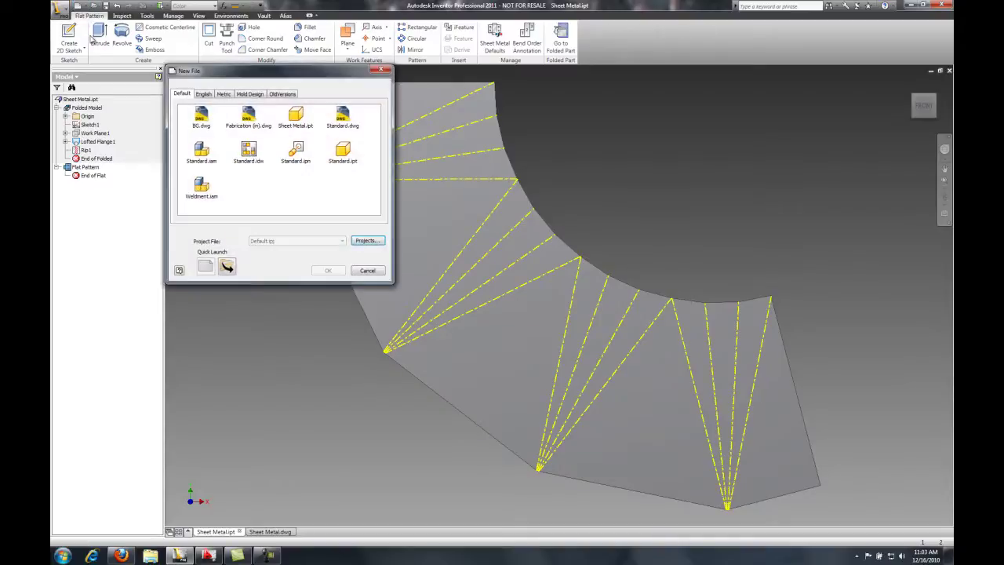
pyautogui.doubleClick(298, 118)
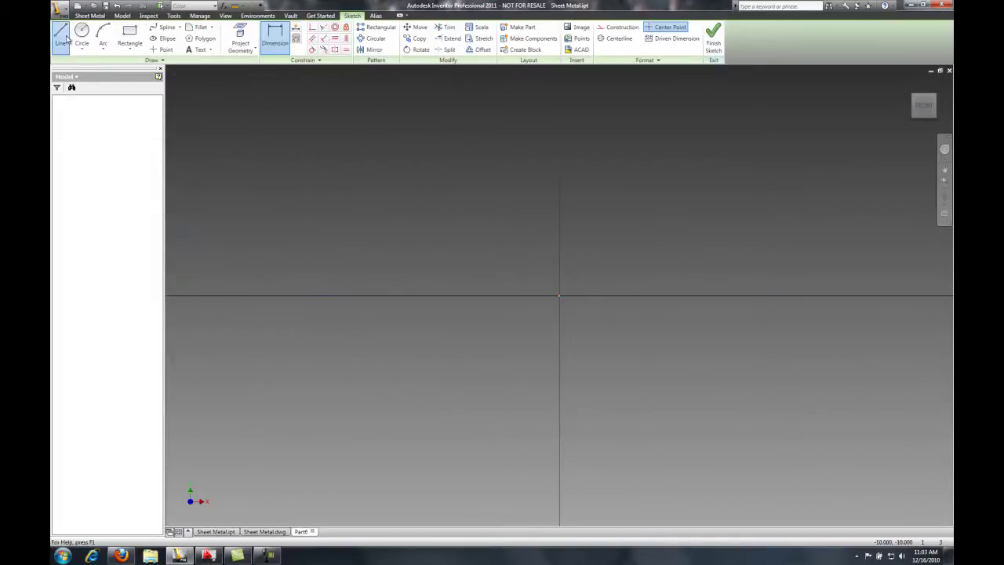
pyautogui.click(60, 35)
pyautogui.click(560, 296)
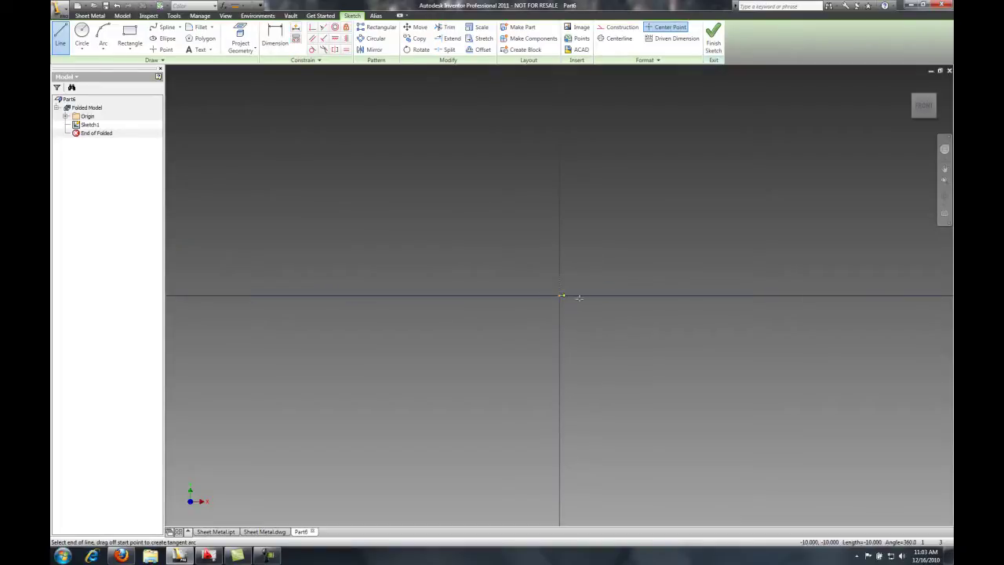
pyautogui.click(694, 296)
pyautogui.moveTo(693, 354)
pyautogui.mouseDown(button='middle')
pyautogui.moveTo(594, 304)
pyautogui.moveTo(475, 197)
pyautogui.mouseUp(button='middle')
pyautogui.click(598, 241)
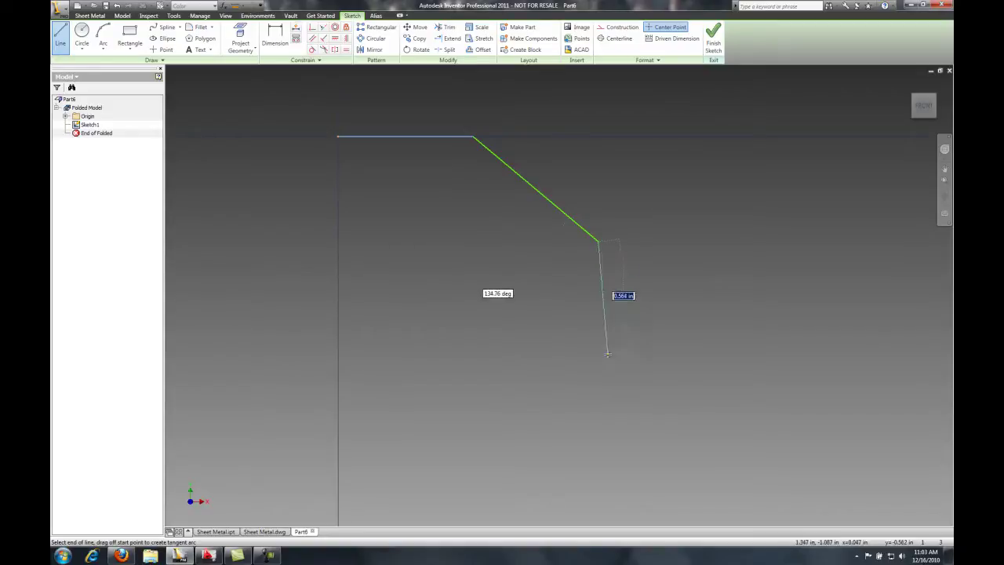
pyautogui.click(599, 363)
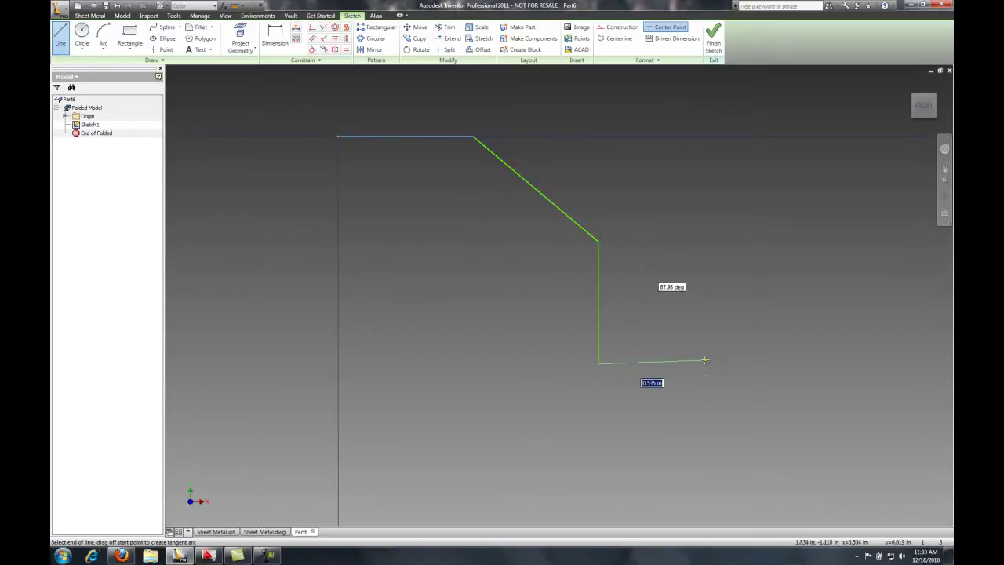
pyautogui.click(705, 363)
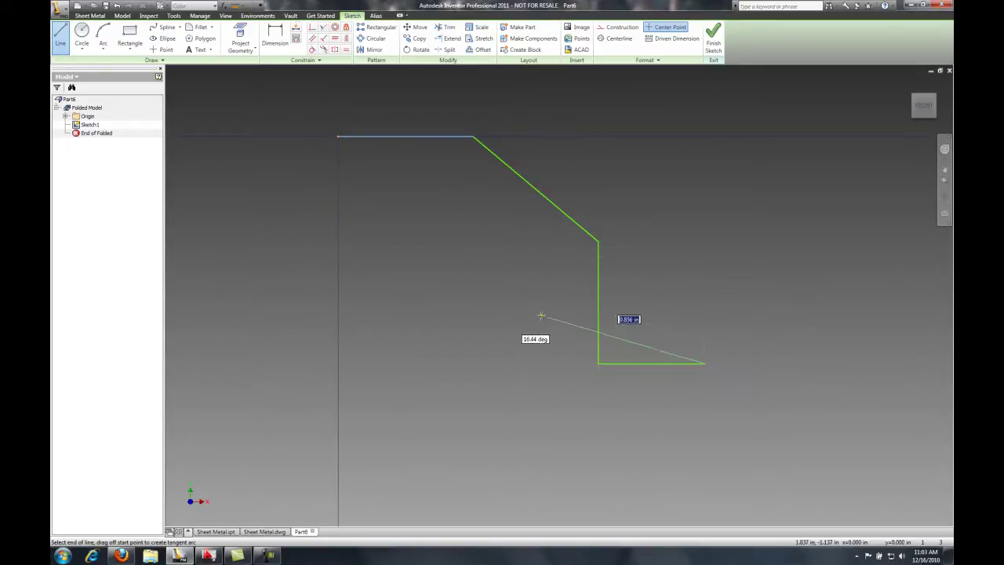
pyautogui.rightClick(702, 283)
pyautogui.click(734, 291)
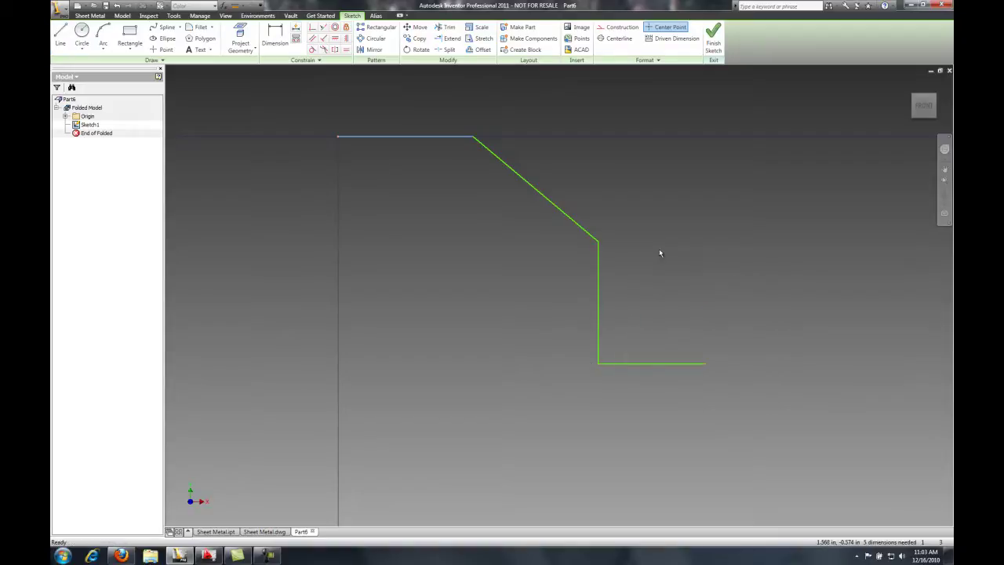
pyautogui.moveTo(659, 249); pyautogui.dragTo(629, 261, button='middle')
pyautogui.click(715, 39)
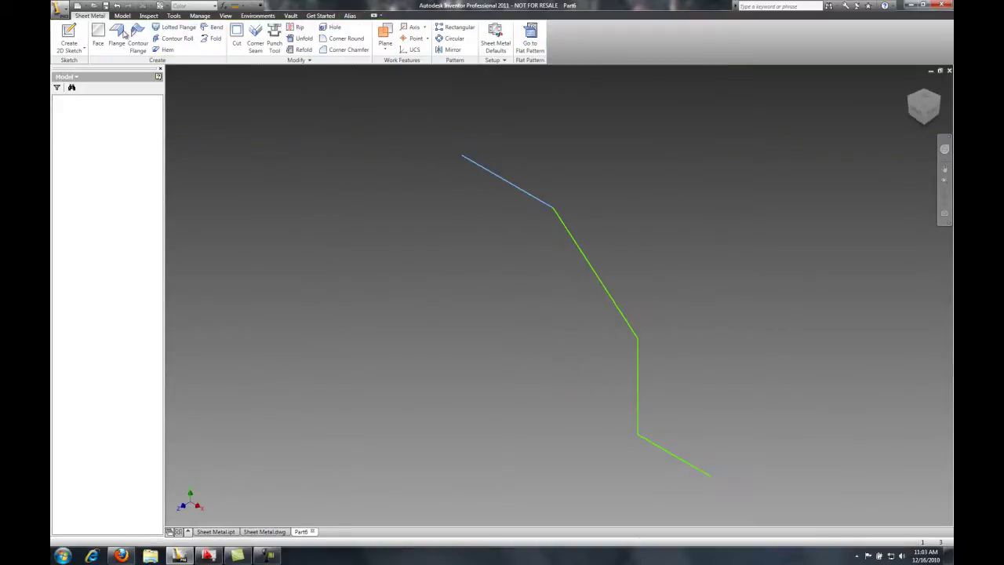
# - Build a symmetric contour flange of distance 10 from the sketched profile
pyautogui.click(138, 37)
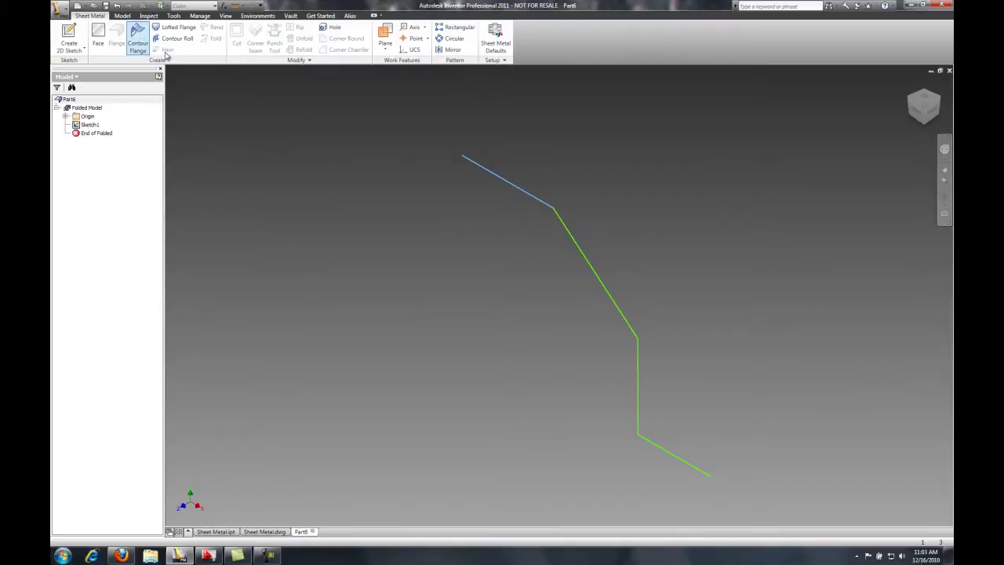
pyautogui.click(597, 278)
pyautogui.scroll(-5, 562, 273)
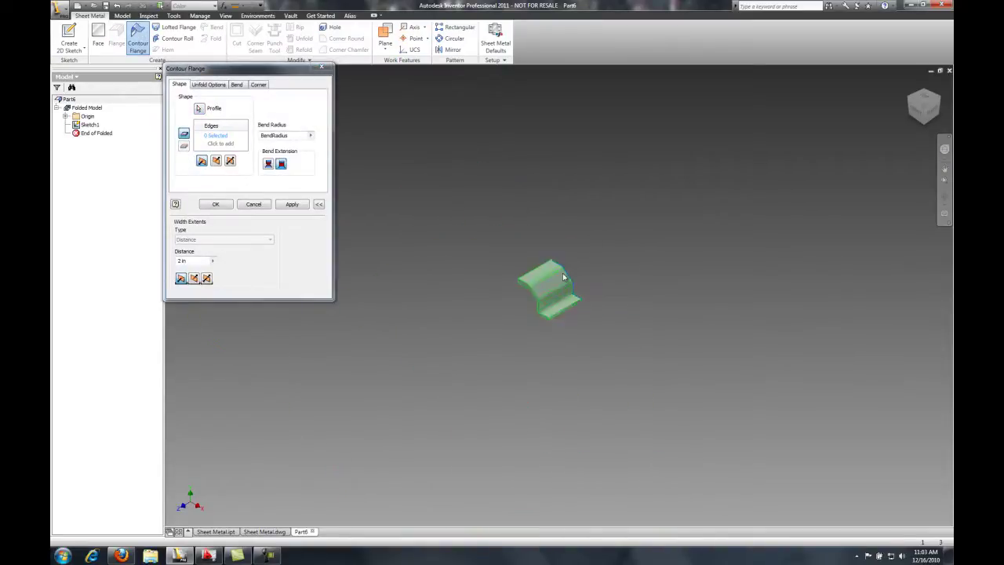
pyautogui.scroll(2, 563, 273)
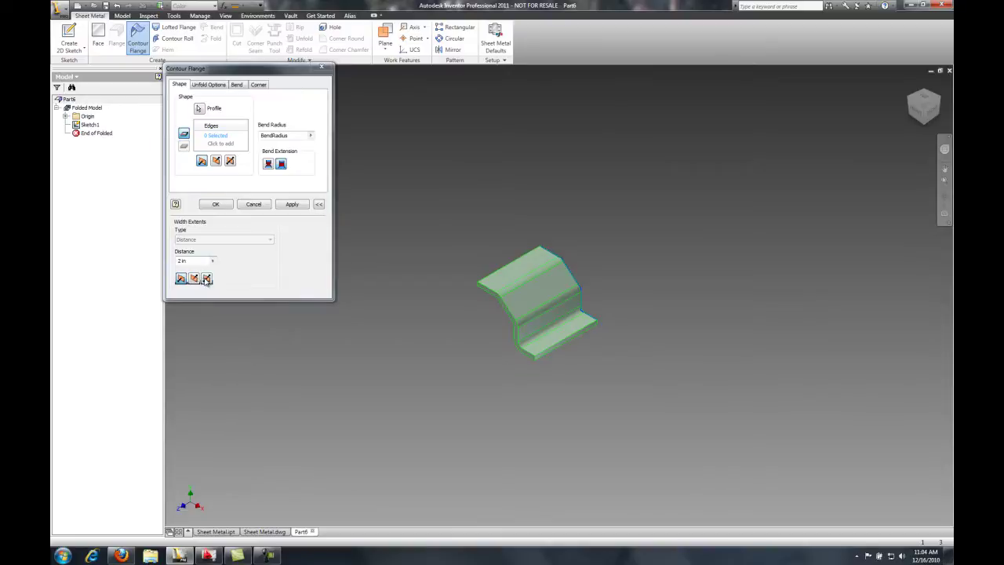
pyautogui.click(207, 278)
pyautogui.write('10')
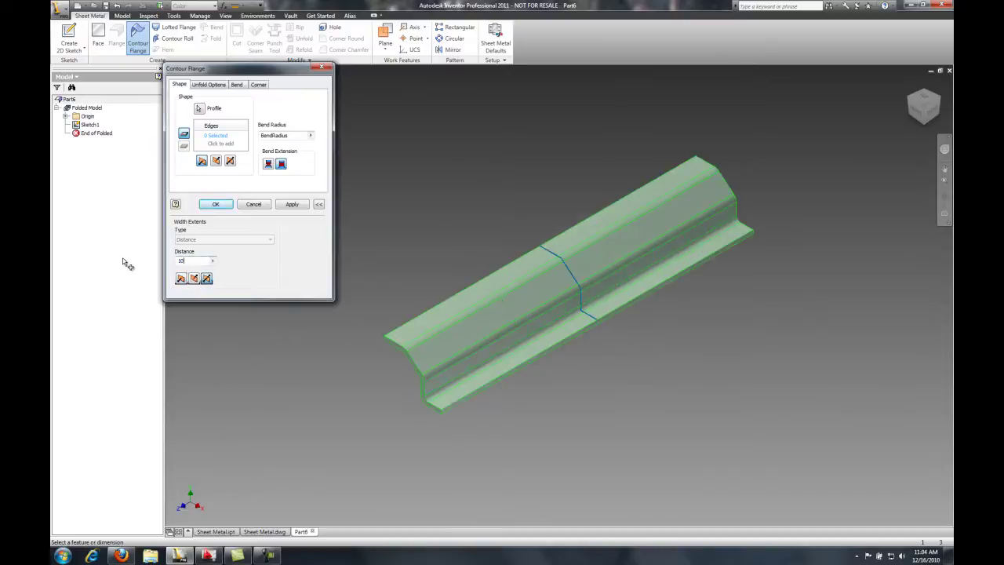
pyautogui.click(215, 205)
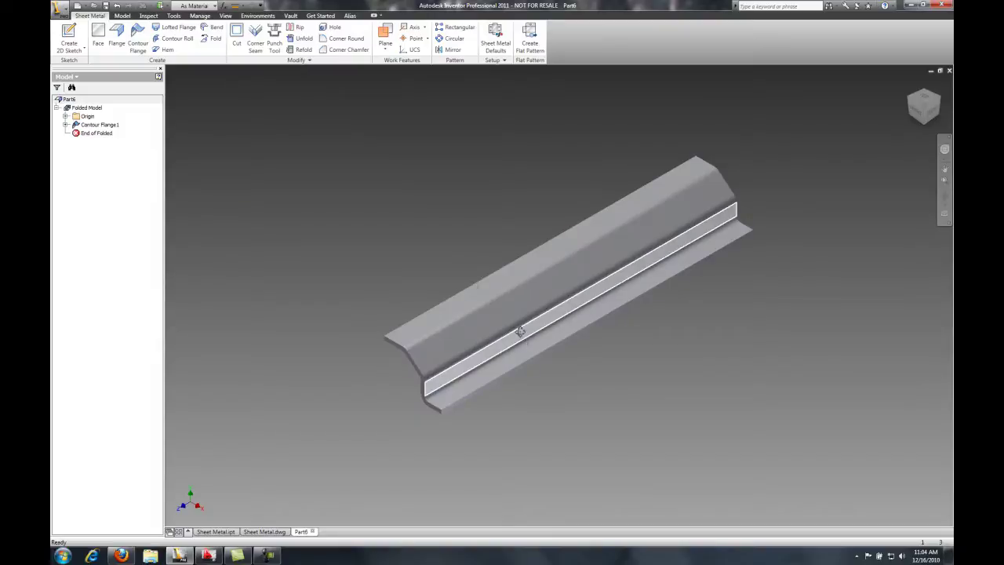
pyautogui.moveTo(523, 333)
pyautogui.keyDown('shift'); pyautogui.mouseDown(button='middle')
pyautogui.moveTo(524, 310)
pyautogui.moveTo(528, 324)
pyautogui.mouseUp(button='middle'); pyautogui.keyUp('shift')
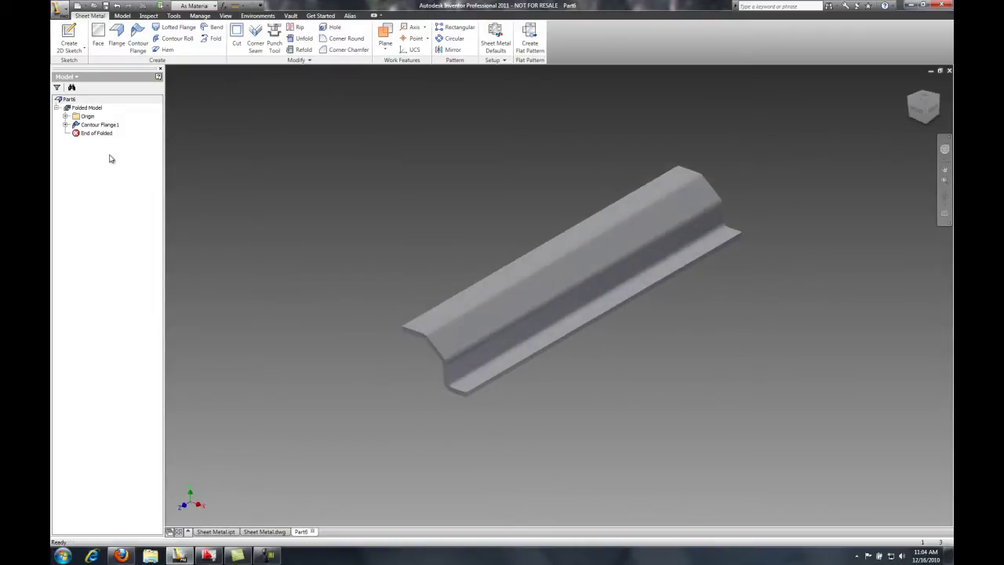
# - Create the channel's flat pattern, then return to the folded model
pyautogui.click(530, 39)
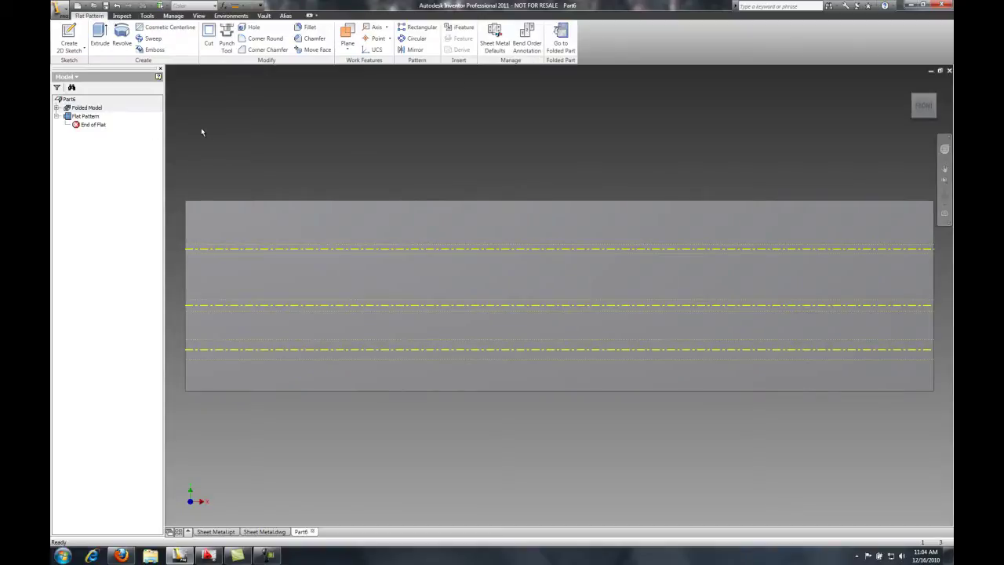
pyautogui.doubleClick(86, 108)
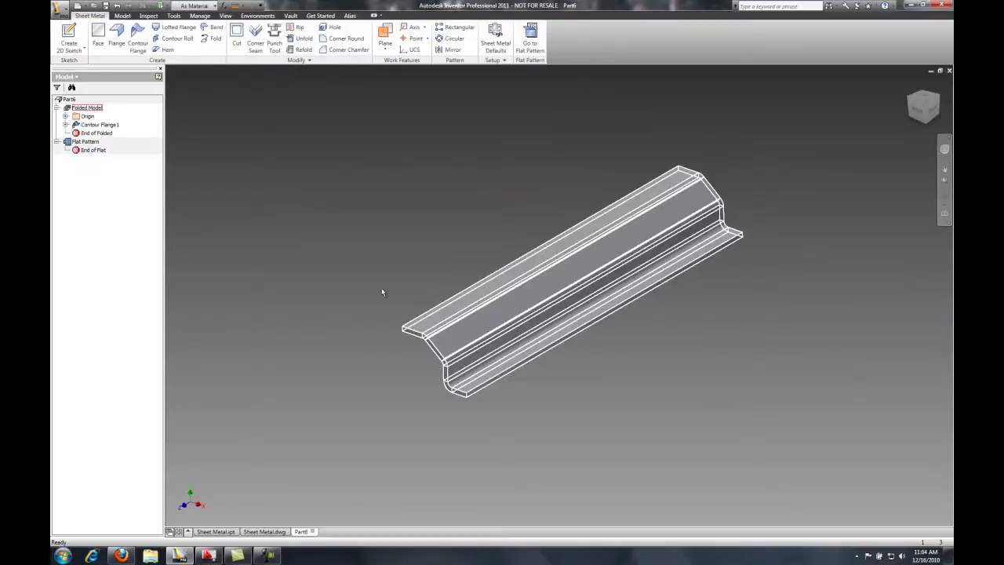
pyautogui.scroll(-4, 466, 343)
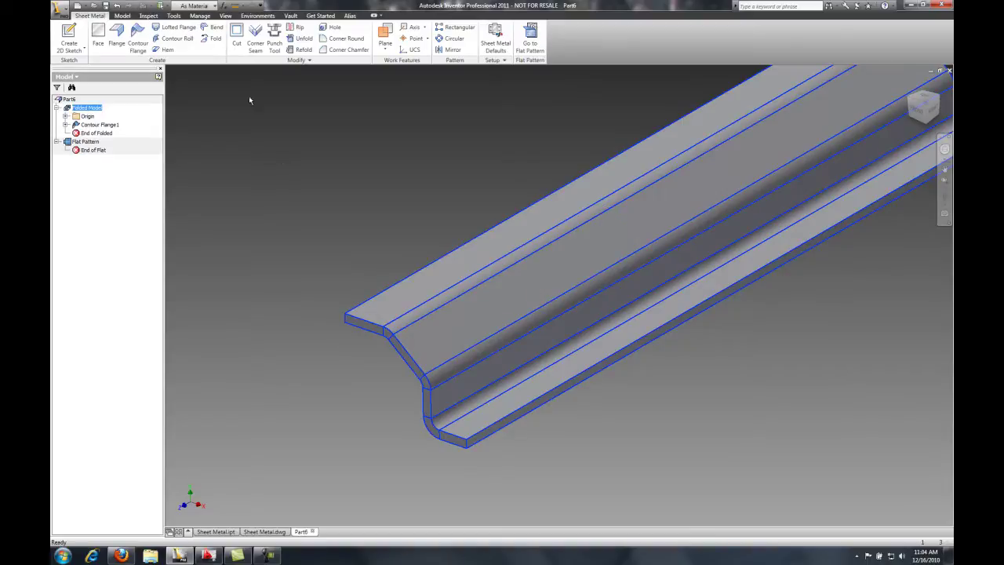
# - Add a Single hem along the channel's top edge
pyautogui.click(166, 51)
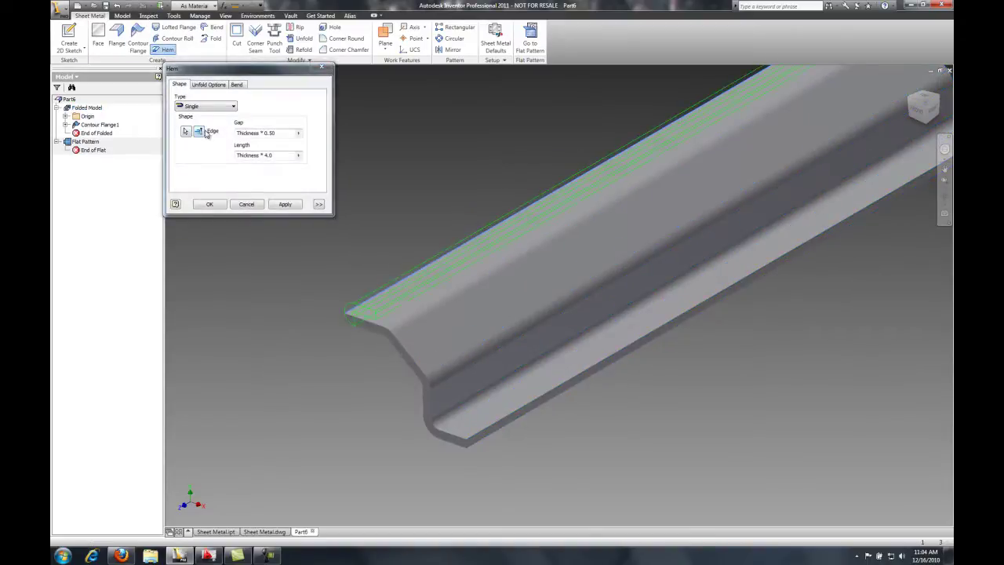
pyautogui.click(232, 106)
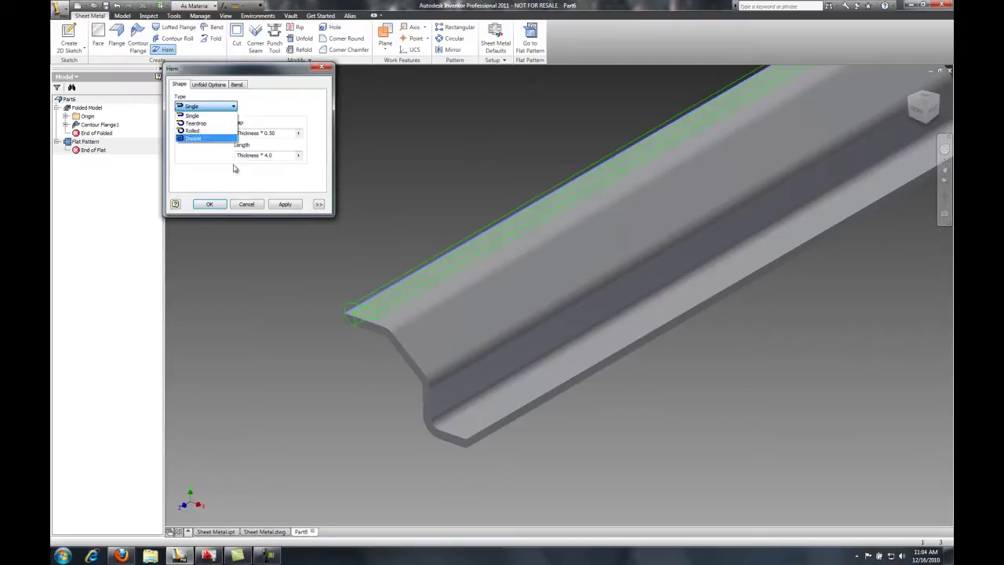
pyautogui.click(208, 204)
pyautogui.click(218, 206)
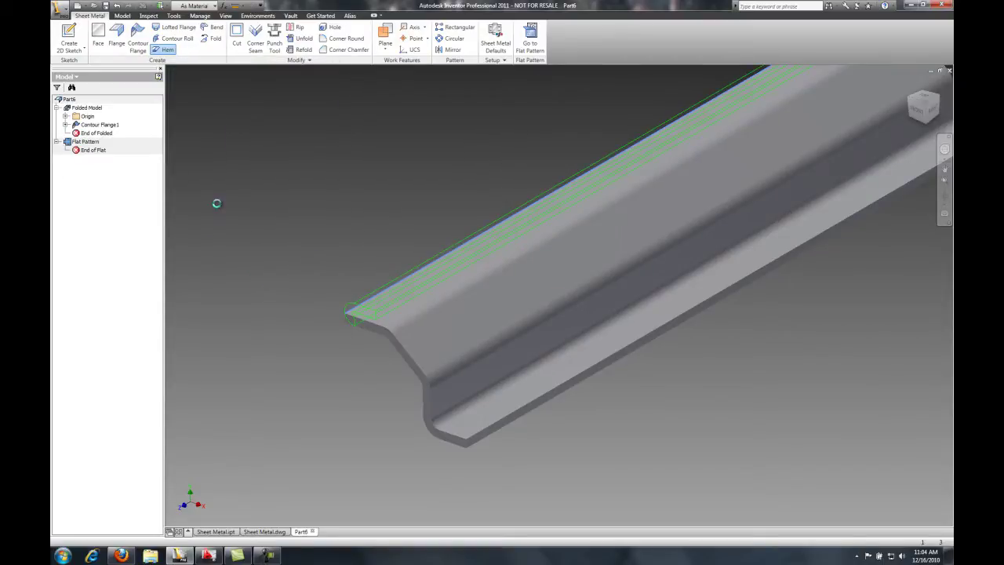
pyautogui.scroll(-5, 409, 279)
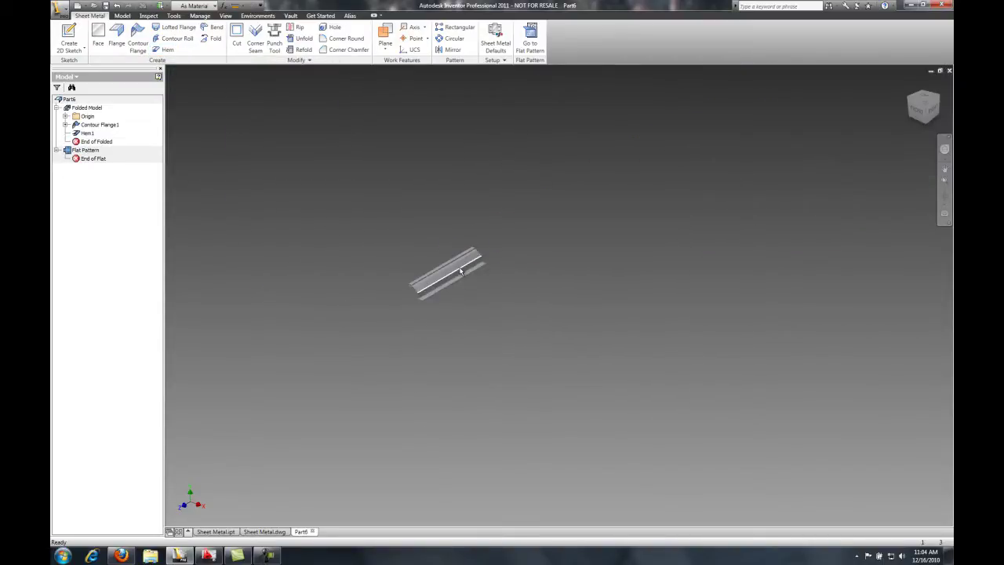
pyautogui.scroll(3, 435, 279)
pyautogui.scroll(3, 435, 278)
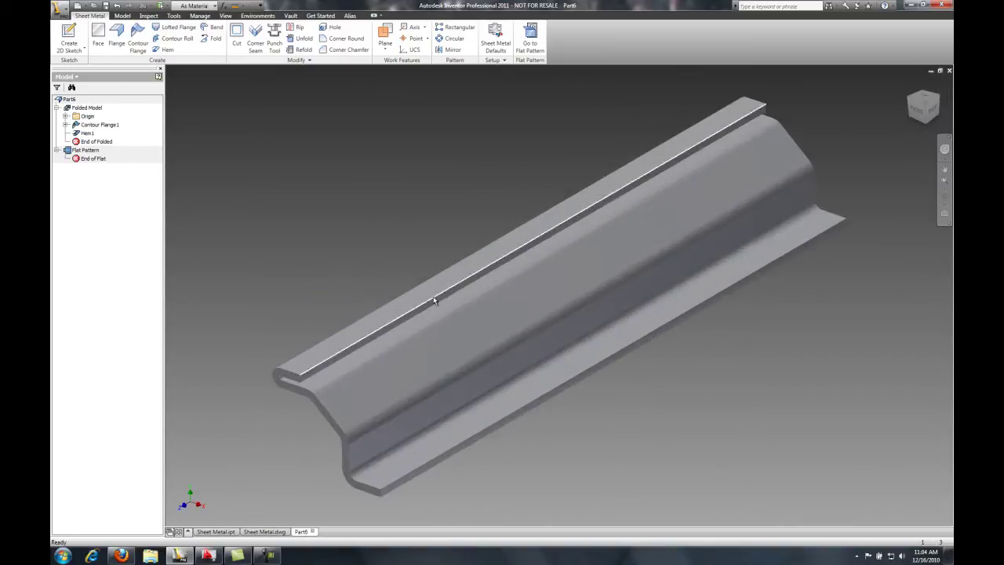
# - Sketch a 0.5 circle near the left end of the channel's long lower face
pyautogui.click(432, 417)
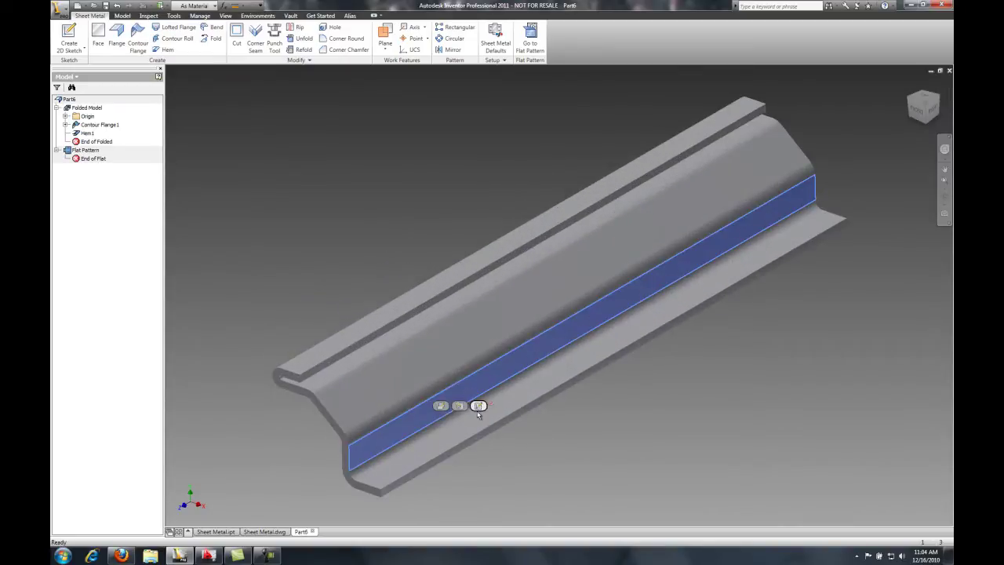
pyautogui.click(479, 405)
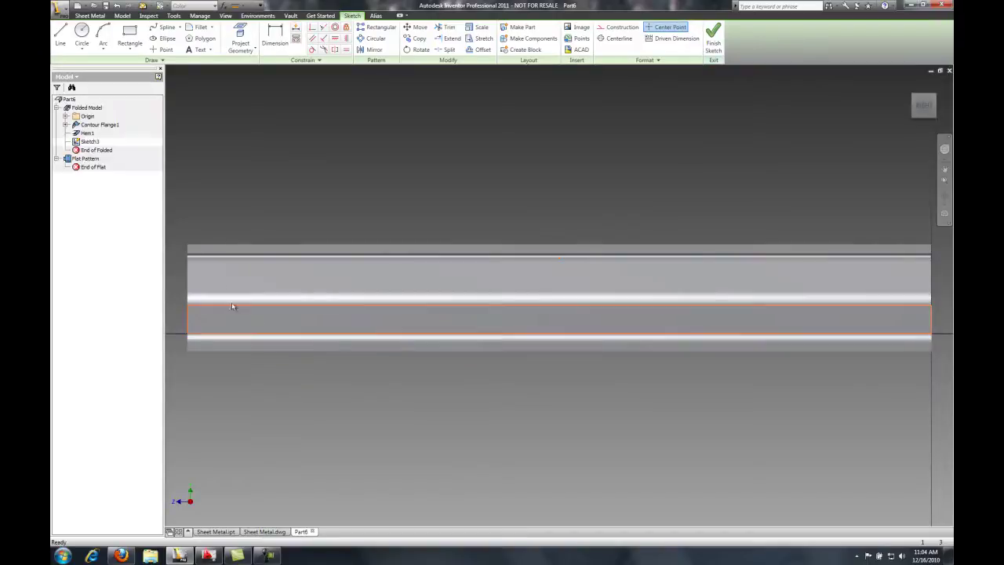
pyautogui.click(81, 33)
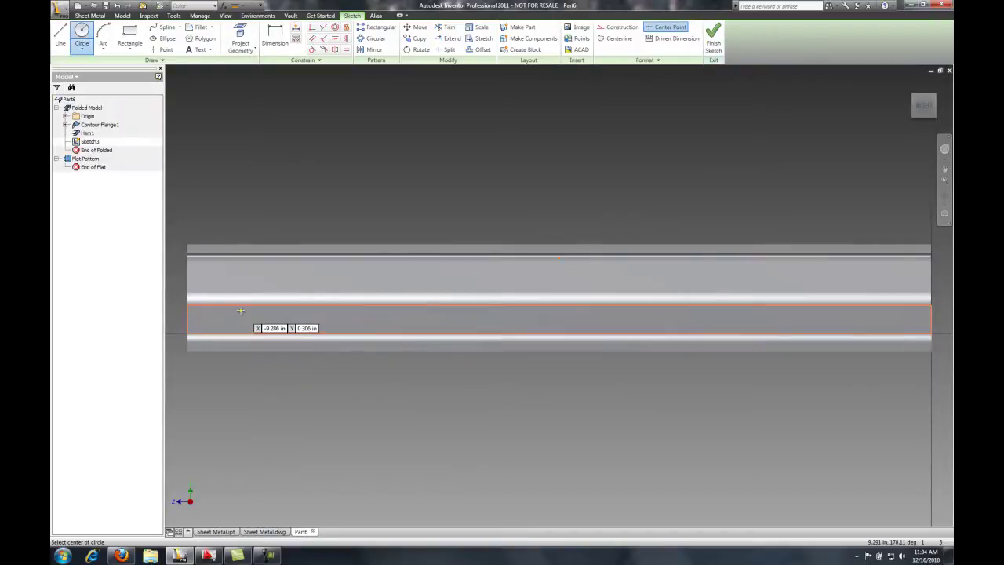
pyautogui.click(242, 307)
pyautogui.write('0.519')
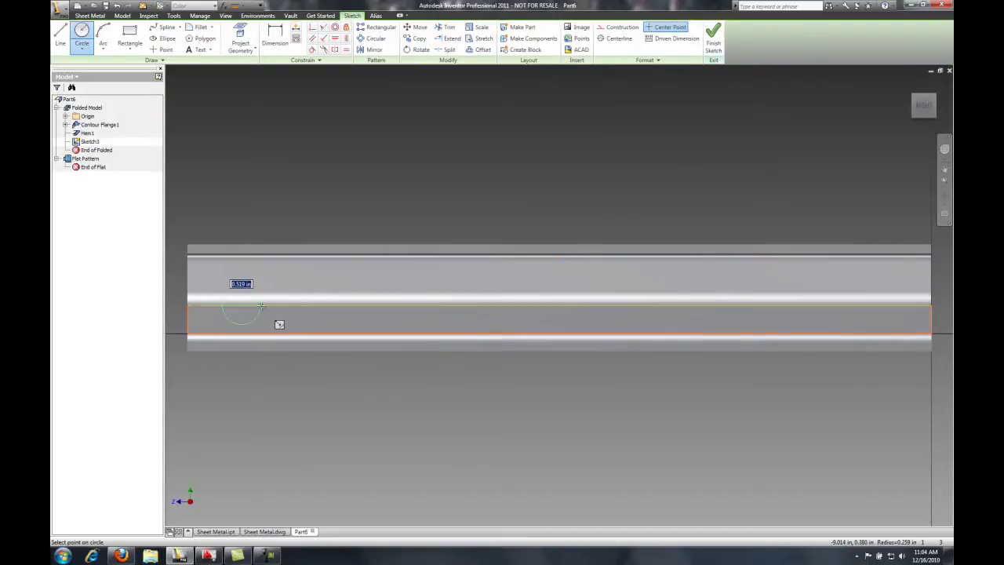
pyautogui.press('Return')
pyautogui.click(713, 38)
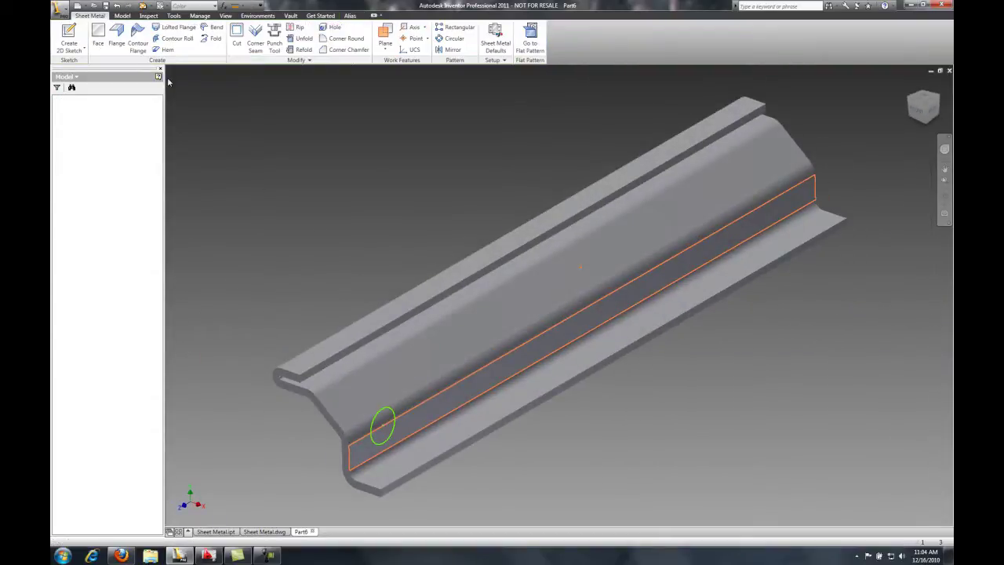
# - Cut the circle through the sheet to make the first hole
pyautogui.click(236, 35)
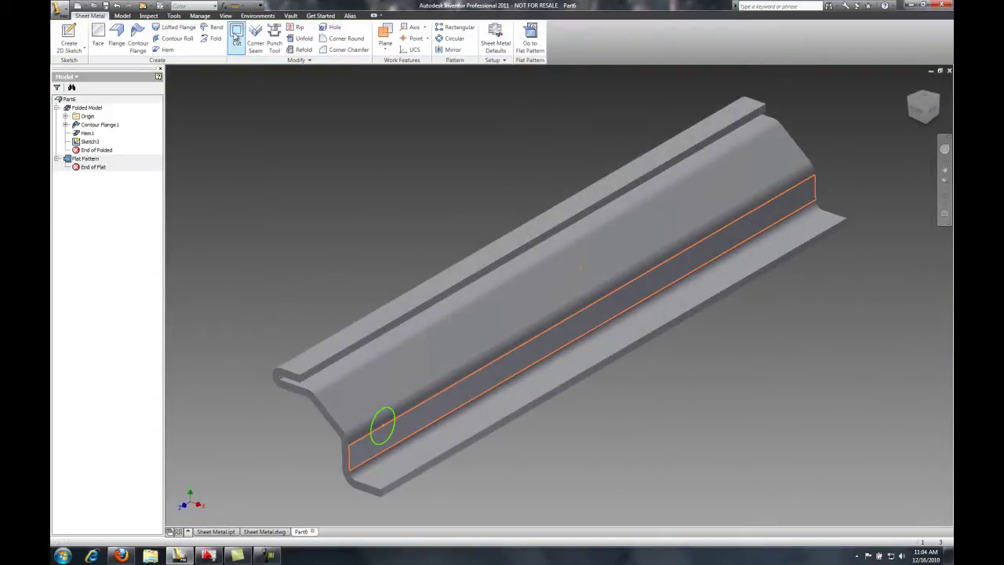
pyautogui.click(382, 424)
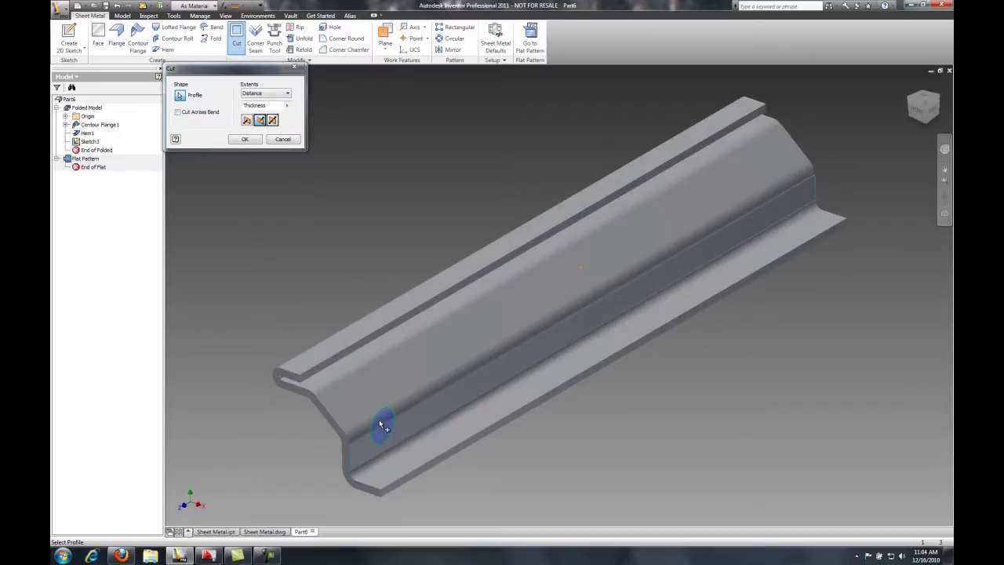
pyautogui.click(287, 108)
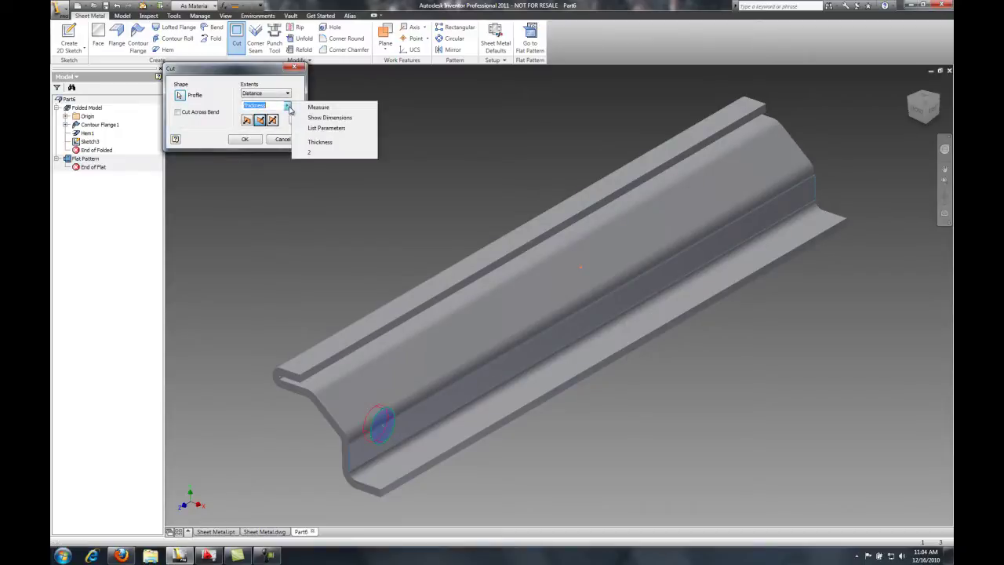
pyautogui.click(279, 105)
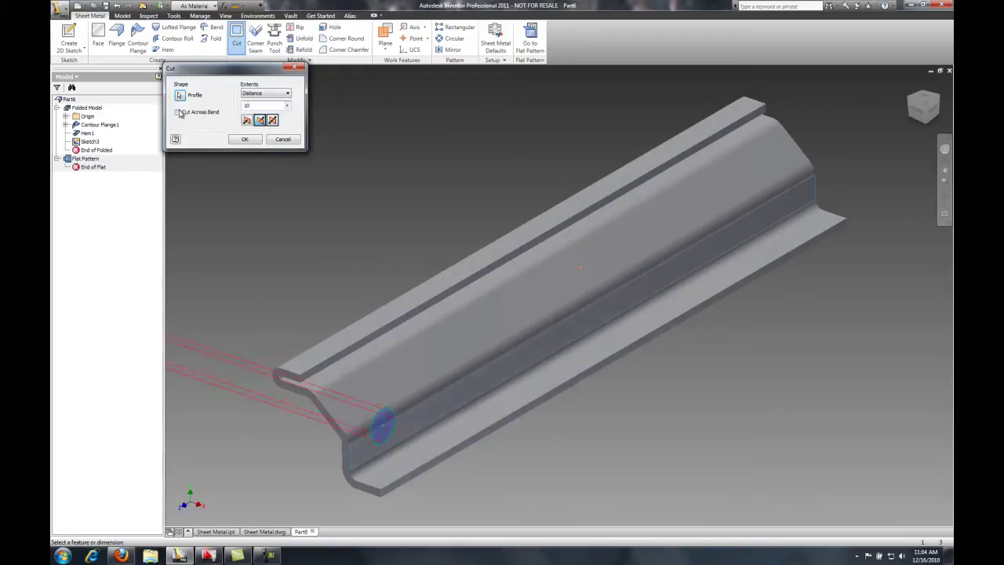
pyautogui.click(244, 139)
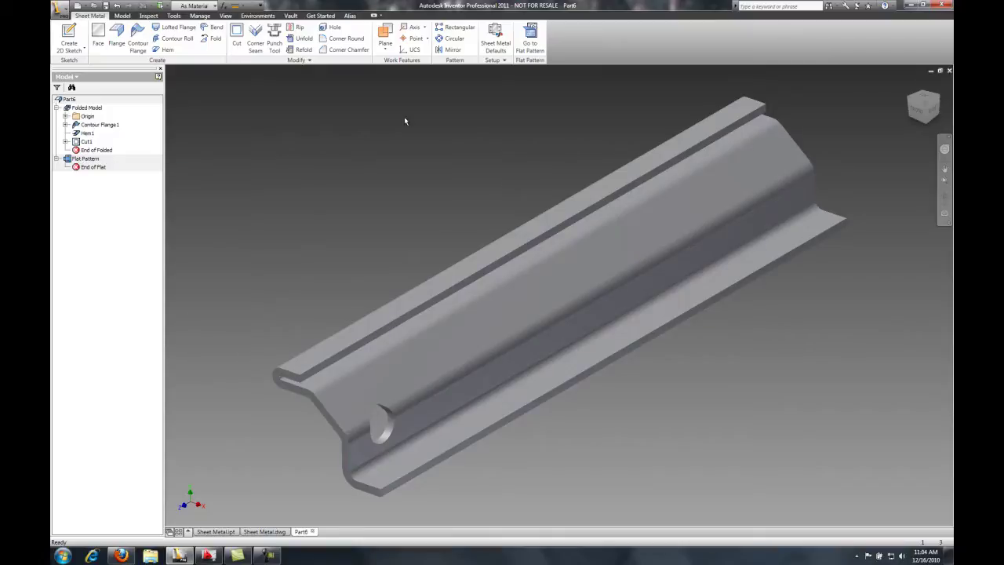
# - Unfold the channel's bend, keeping the selected face fixed
pyautogui.click(529, 46)
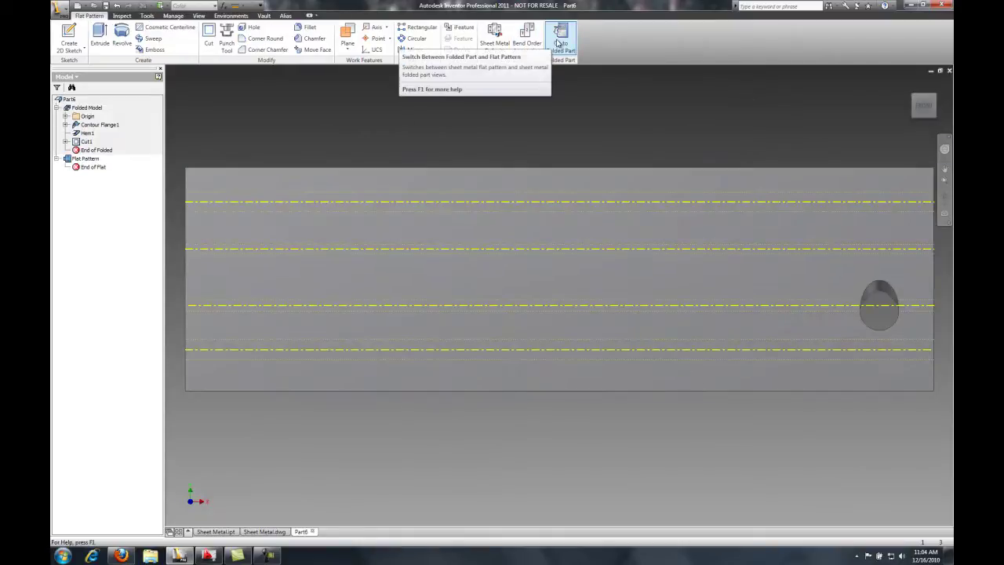
pyautogui.click(560, 43)
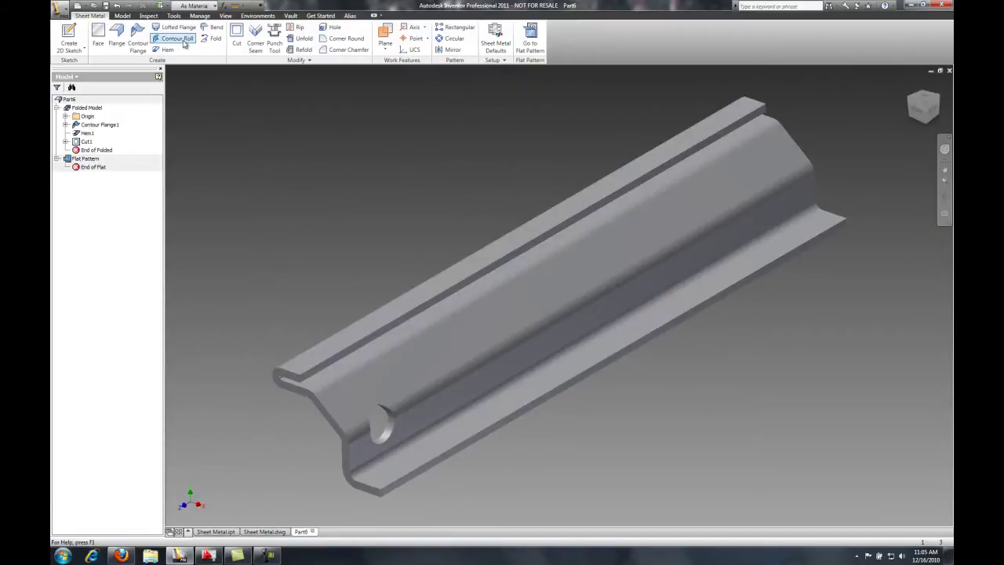
pyautogui.click(302, 37)
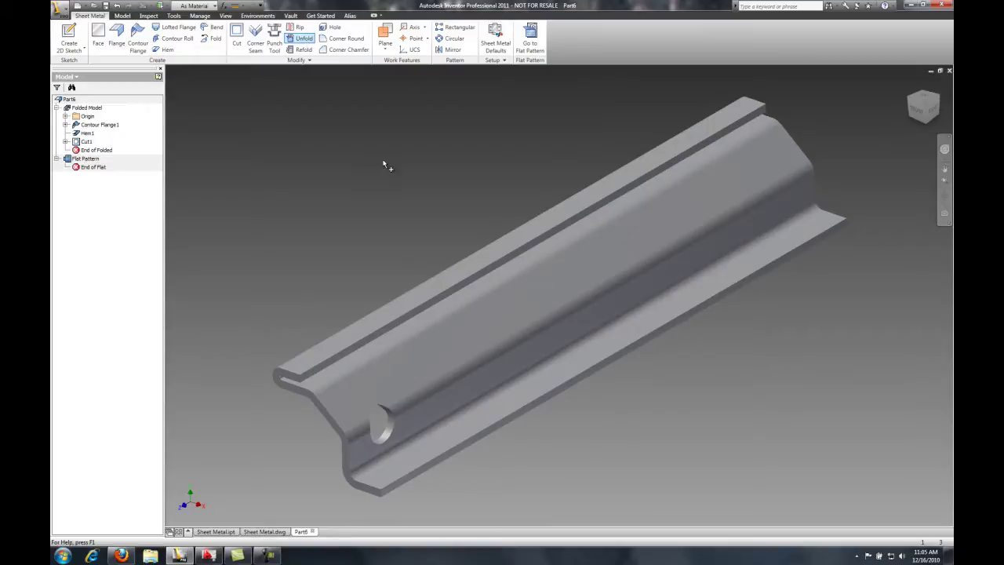
pyautogui.click(487, 392)
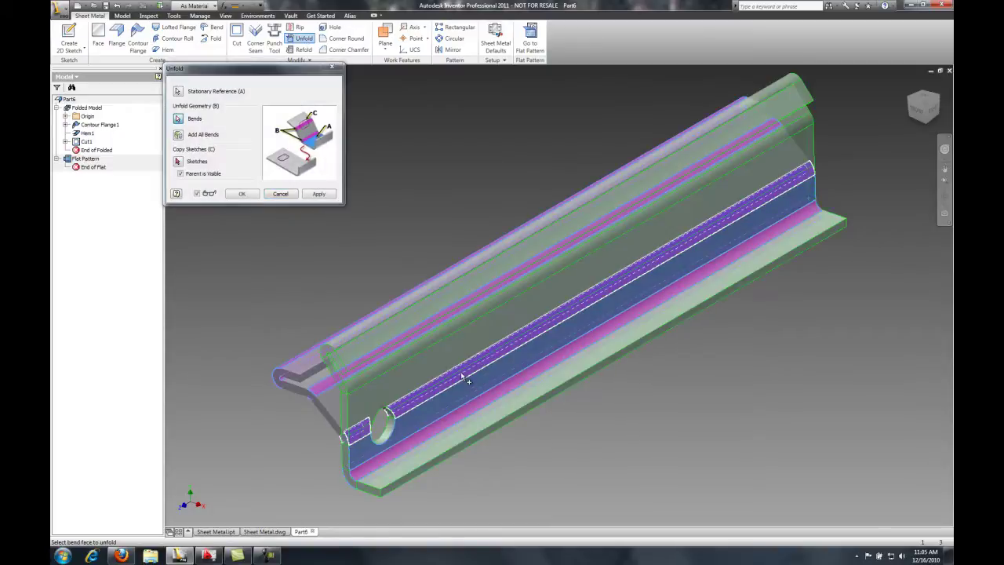
pyautogui.click(246, 195)
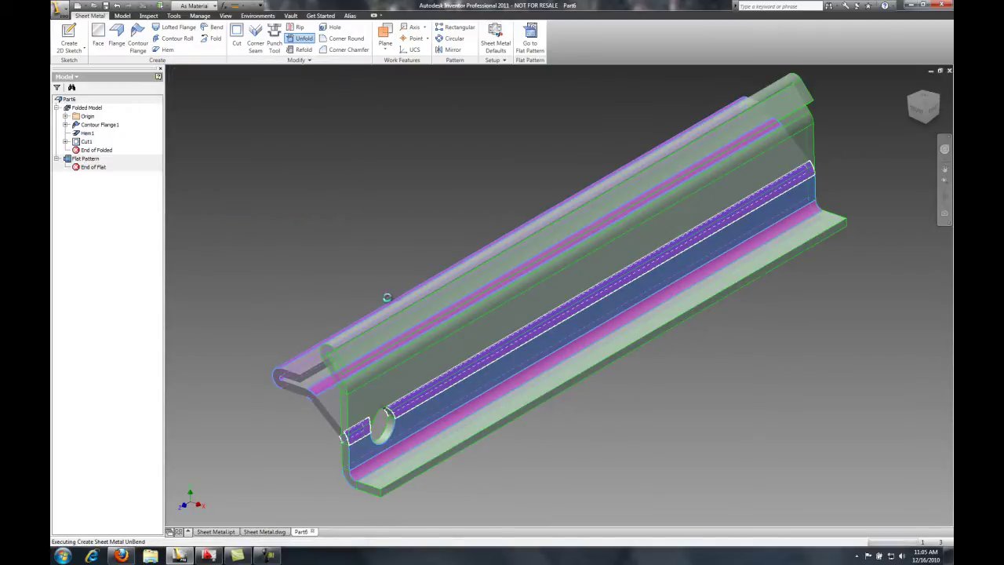
# - Sketch a circle on the unfolded face and cut it as the second hole
pyautogui.rightClick(440, 381)
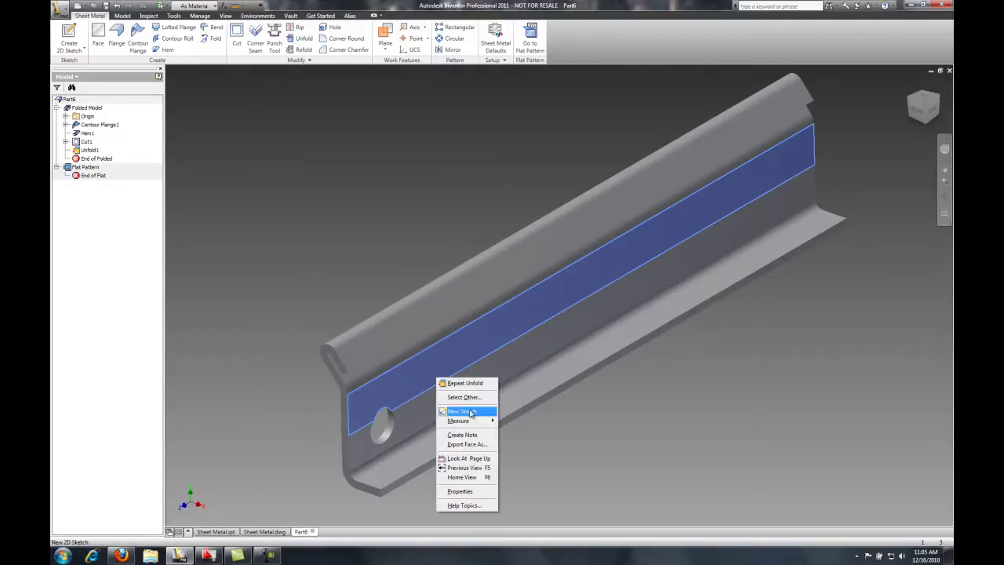
pyautogui.click(469, 411)
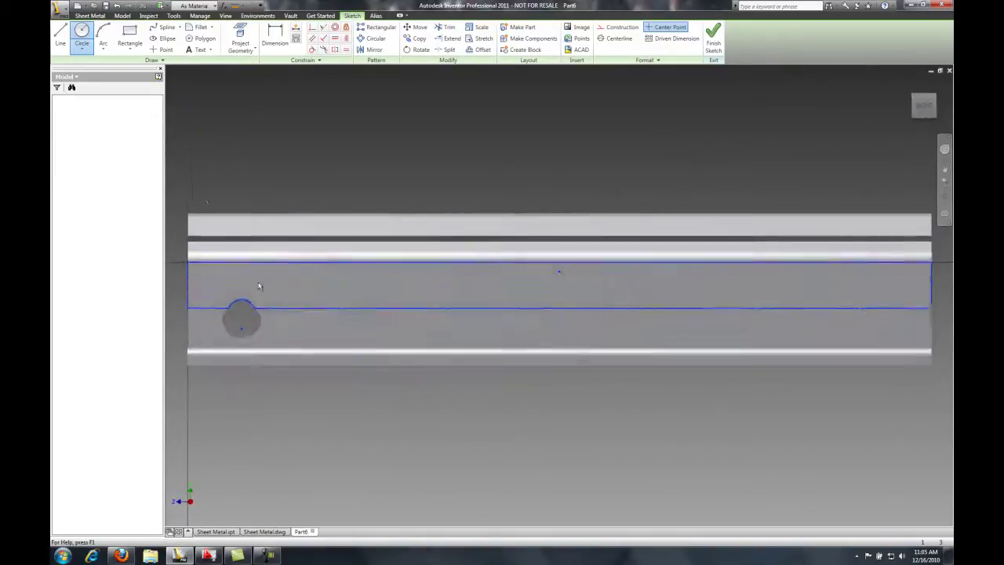
pyautogui.click(78, 41)
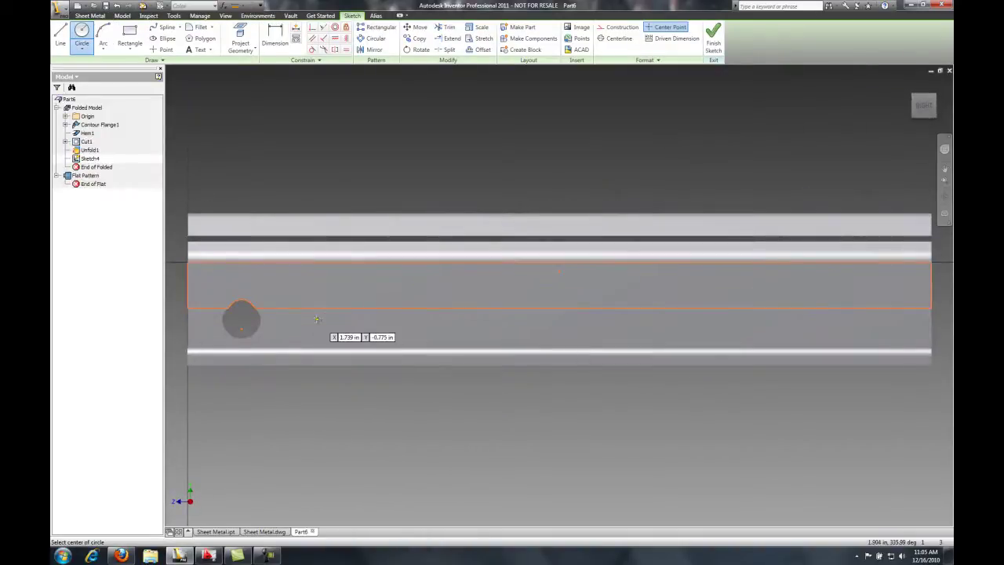
pyautogui.click(352, 314)
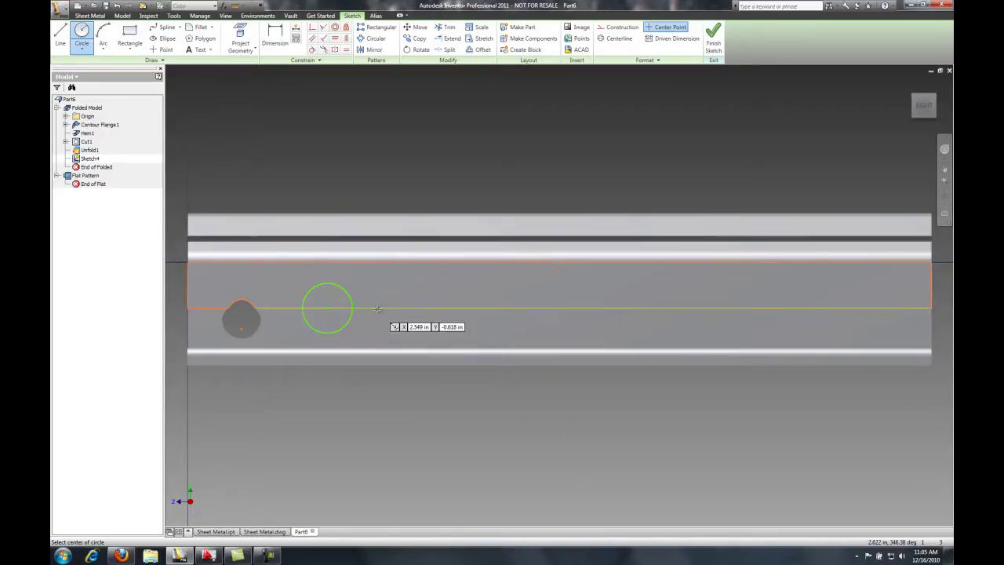
pyautogui.click(715, 41)
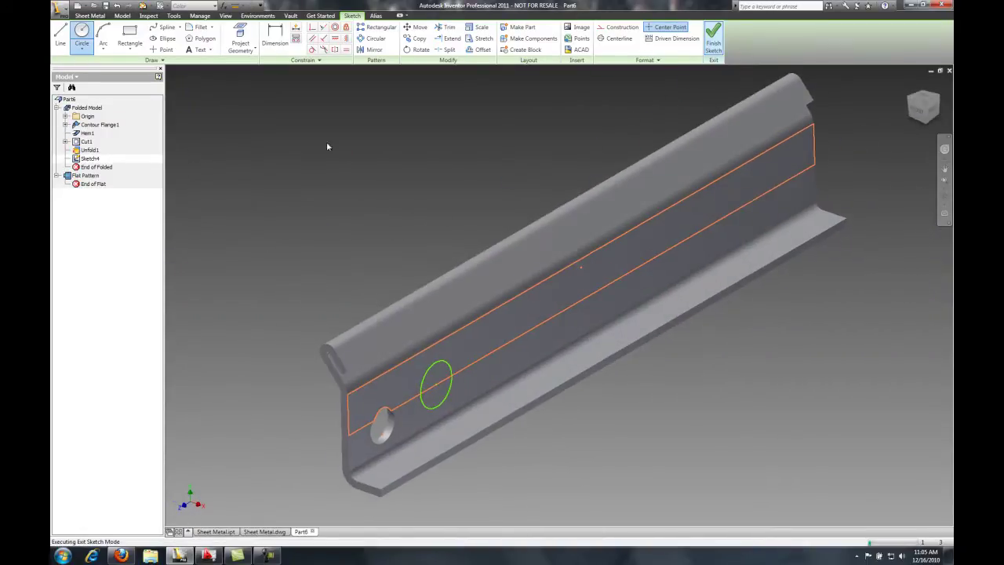
pyautogui.press('x')
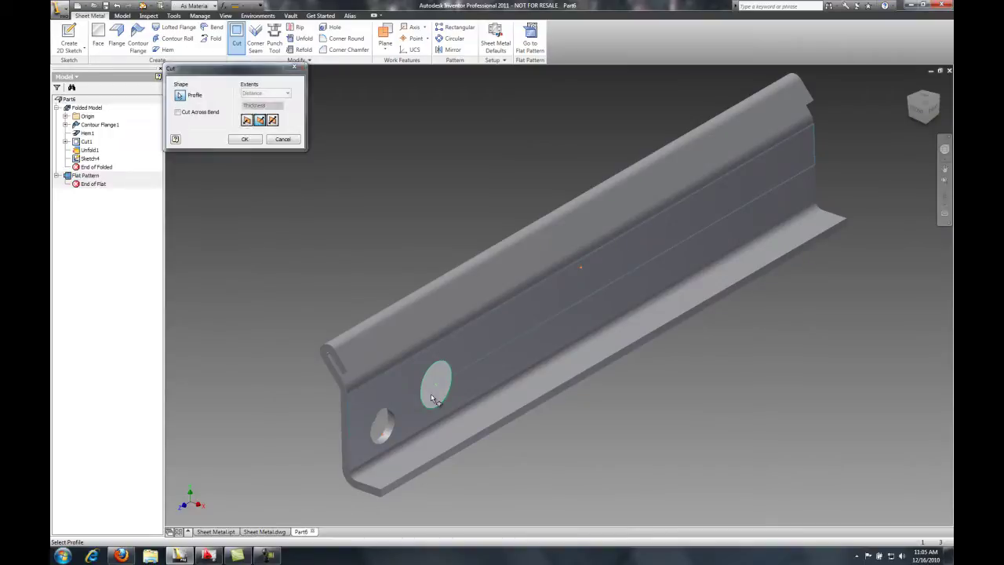
pyautogui.click(246, 139)
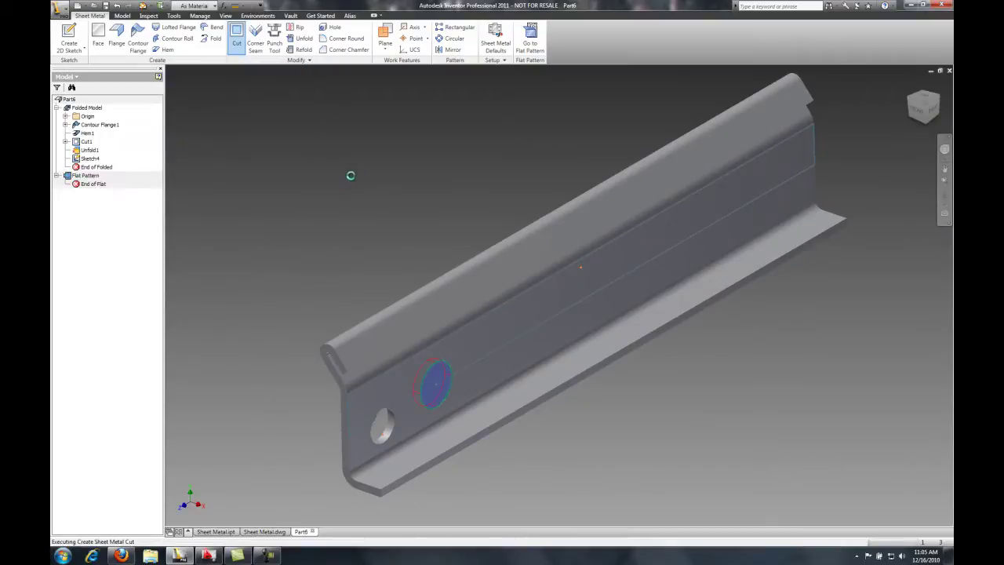
# - Refold the bend using the same fixed face
pyautogui.click(301, 49)
pyautogui.click(487, 379)
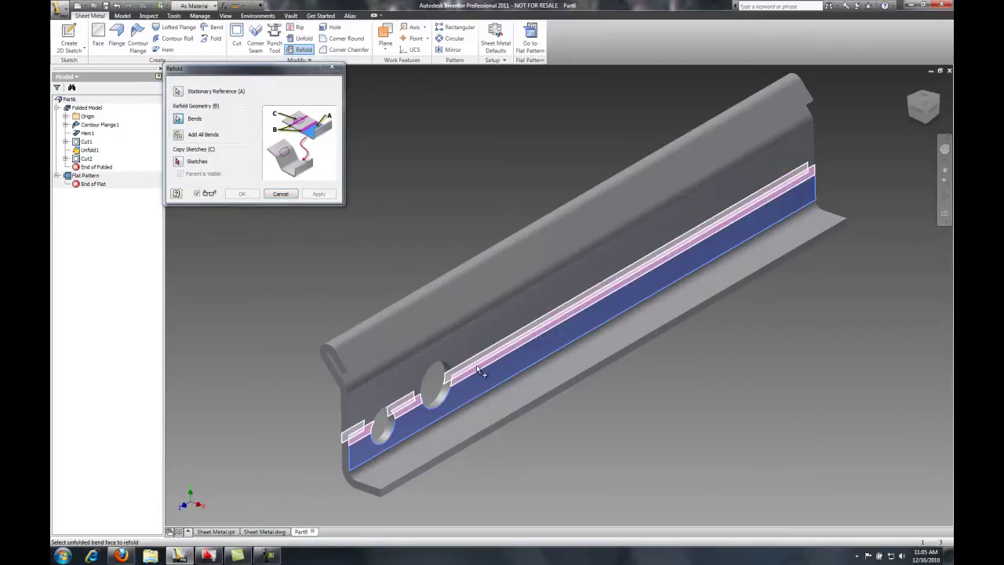
pyautogui.click(463, 369)
pyautogui.click(242, 194)
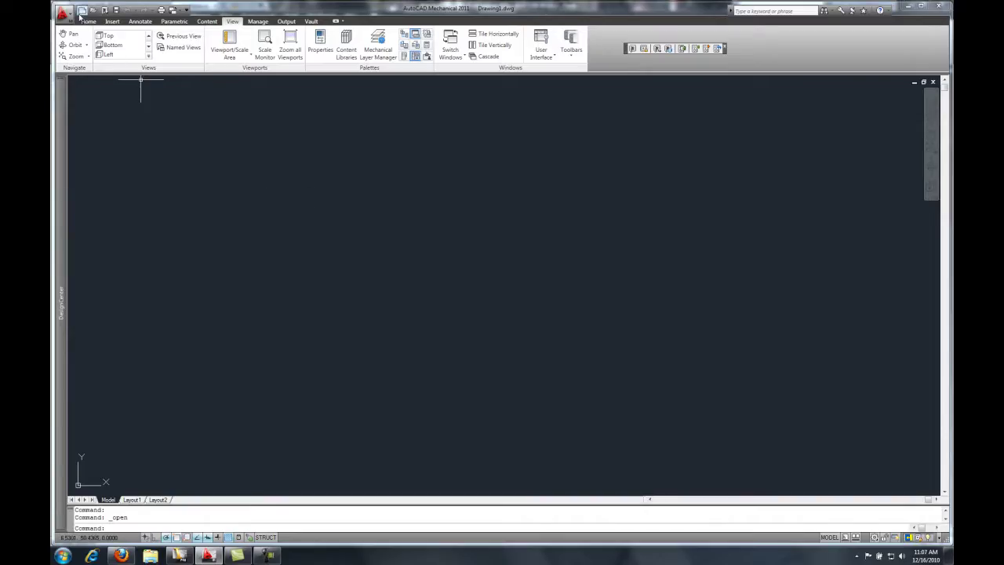
# - Open Sheet Metal.dwg read-only and pan the sheet into view
pyautogui.click(81, 10)
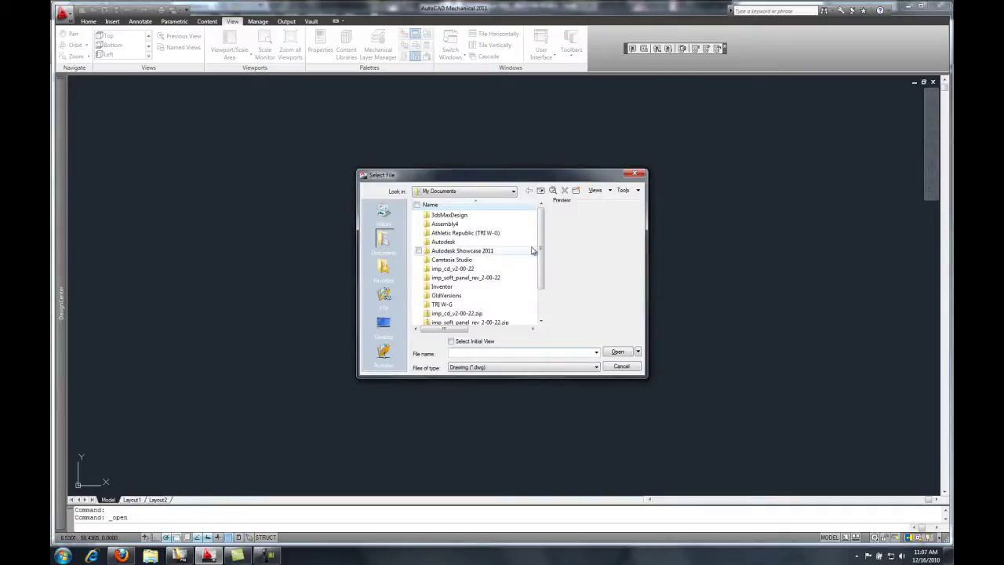
pyautogui.scroll(-2, 485, 314)
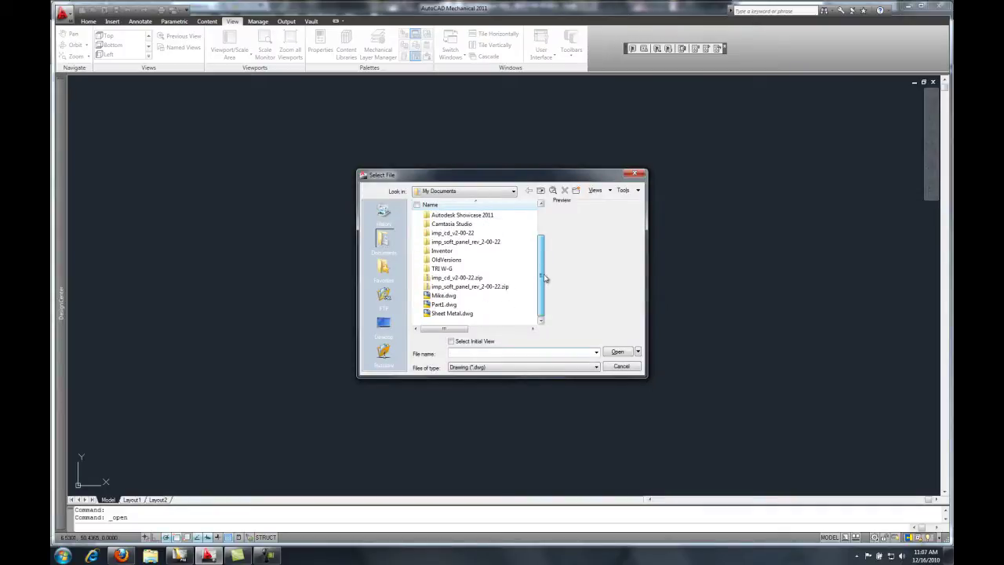
pyautogui.doubleClick(465, 314)
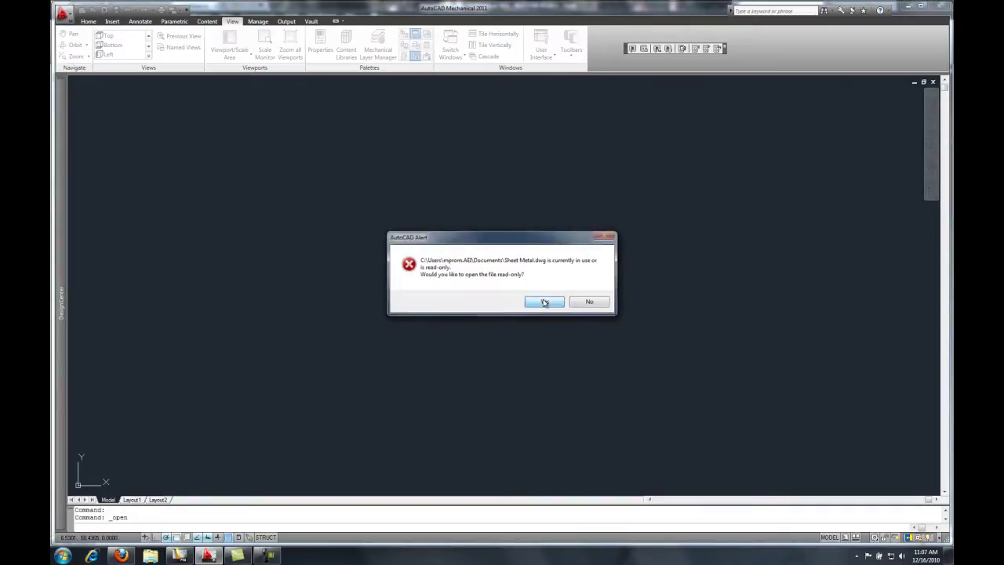
pyautogui.click(540, 304)
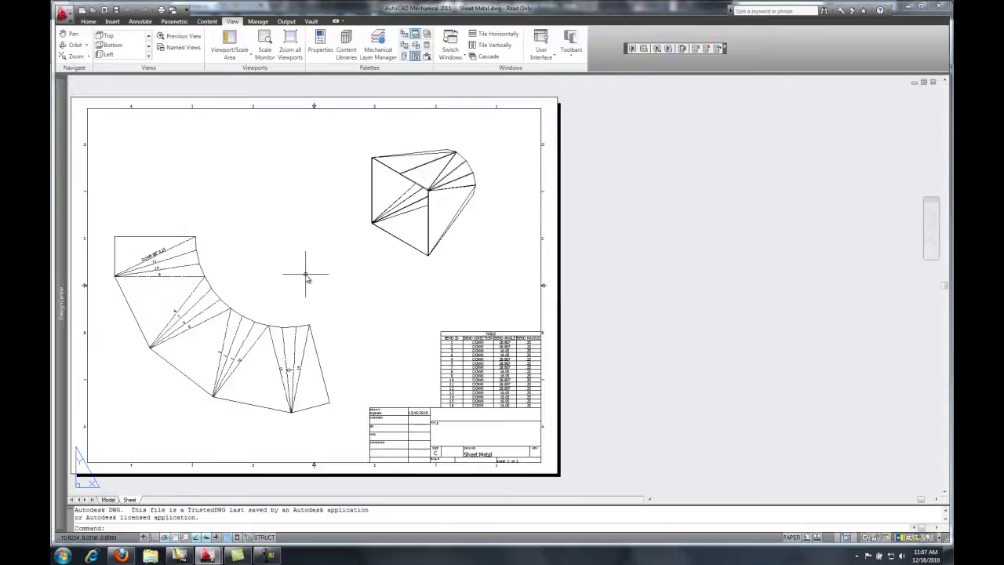
pyautogui.moveTo(303, 270); pyautogui.dragTo(450, 276, button='middle')
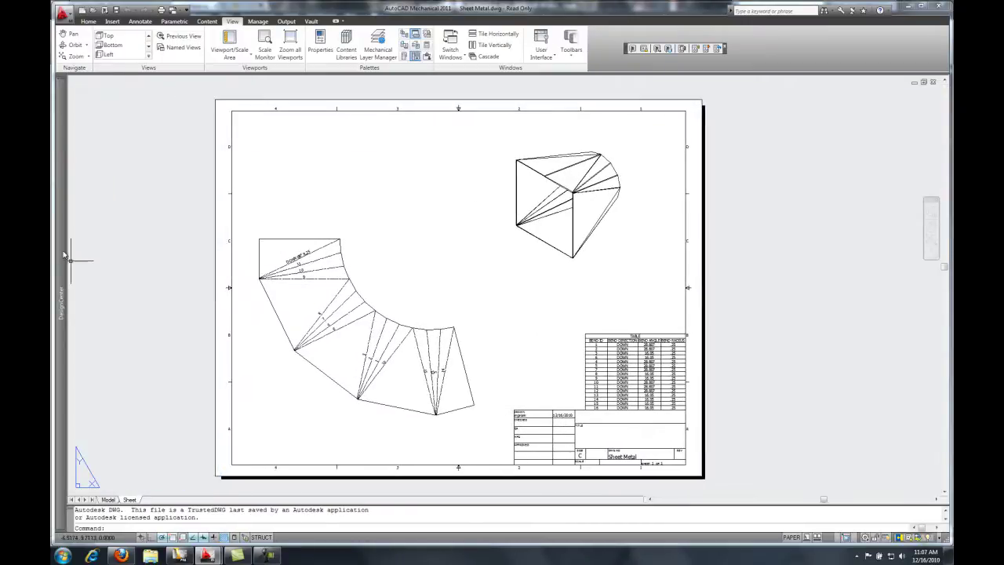
# - Expand Sheet Metal.dwg's Blocks in DesignCenter and preview each block, including 3D and flat pattern views
pyautogui.moveTo(64, 255)
pyautogui.doubleClick(185, 114)
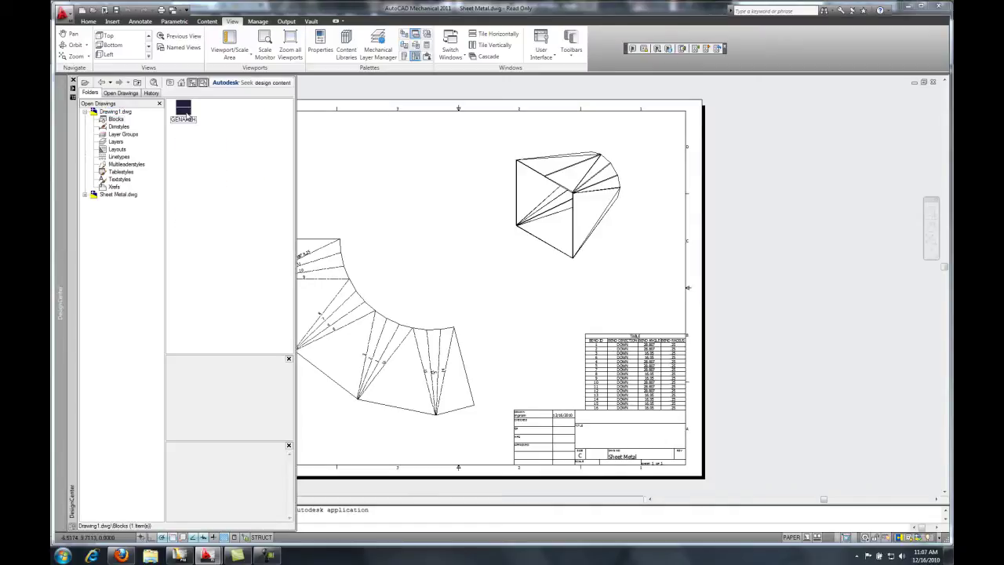
pyautogui.doubleClick(112, 195)
pyautogui.doubleClick(184, 114)
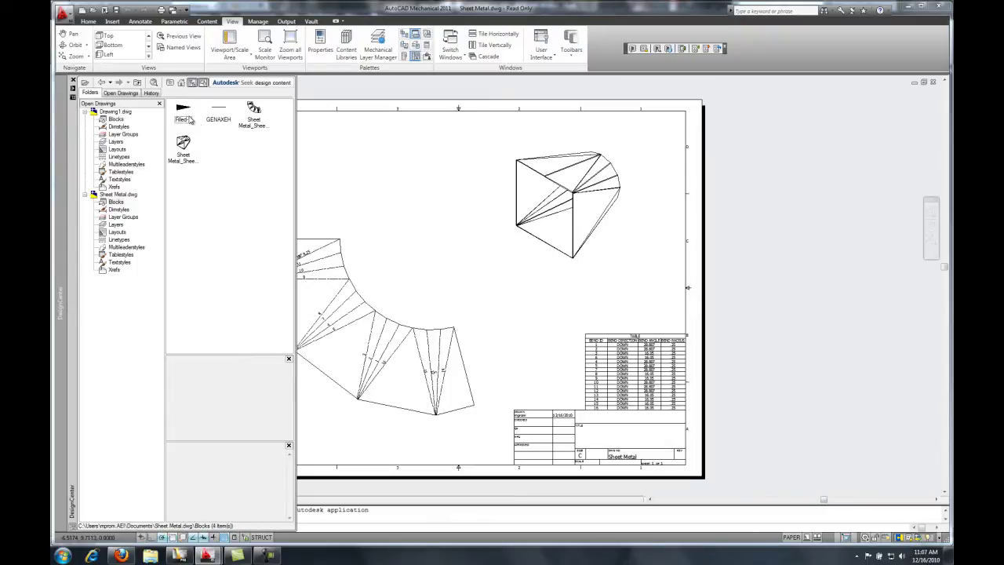
pyautogui.click(183, 149)
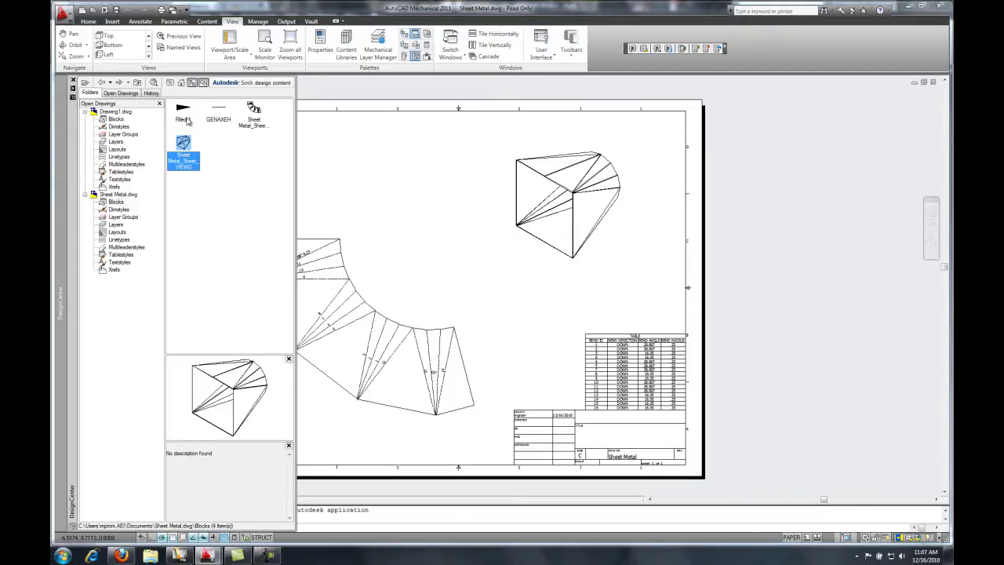
pyautogui.click(185, 114)
pyautogui.click(218, 114)
pyautogui.click(251, 114)
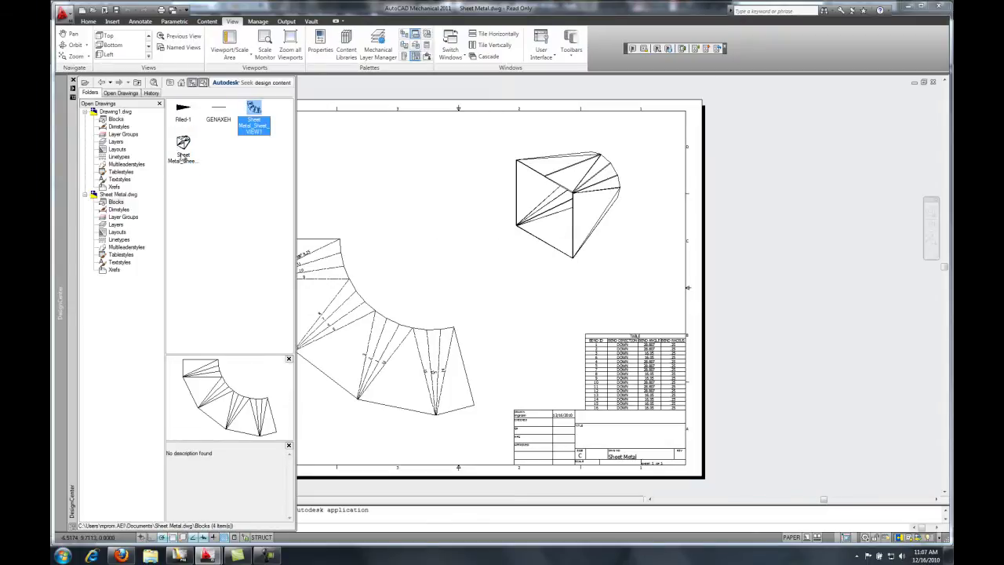
pyautogui.click(181, 147)
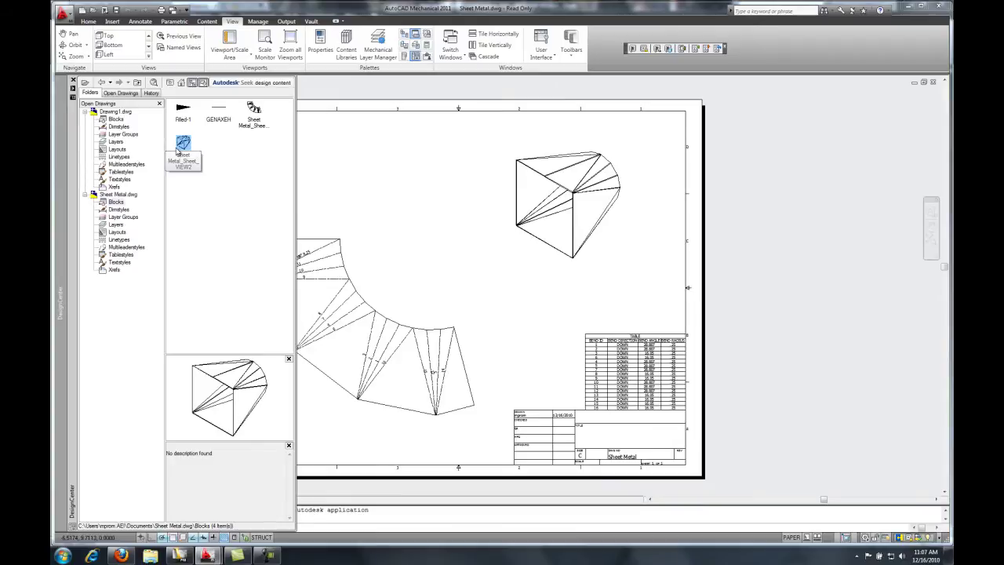